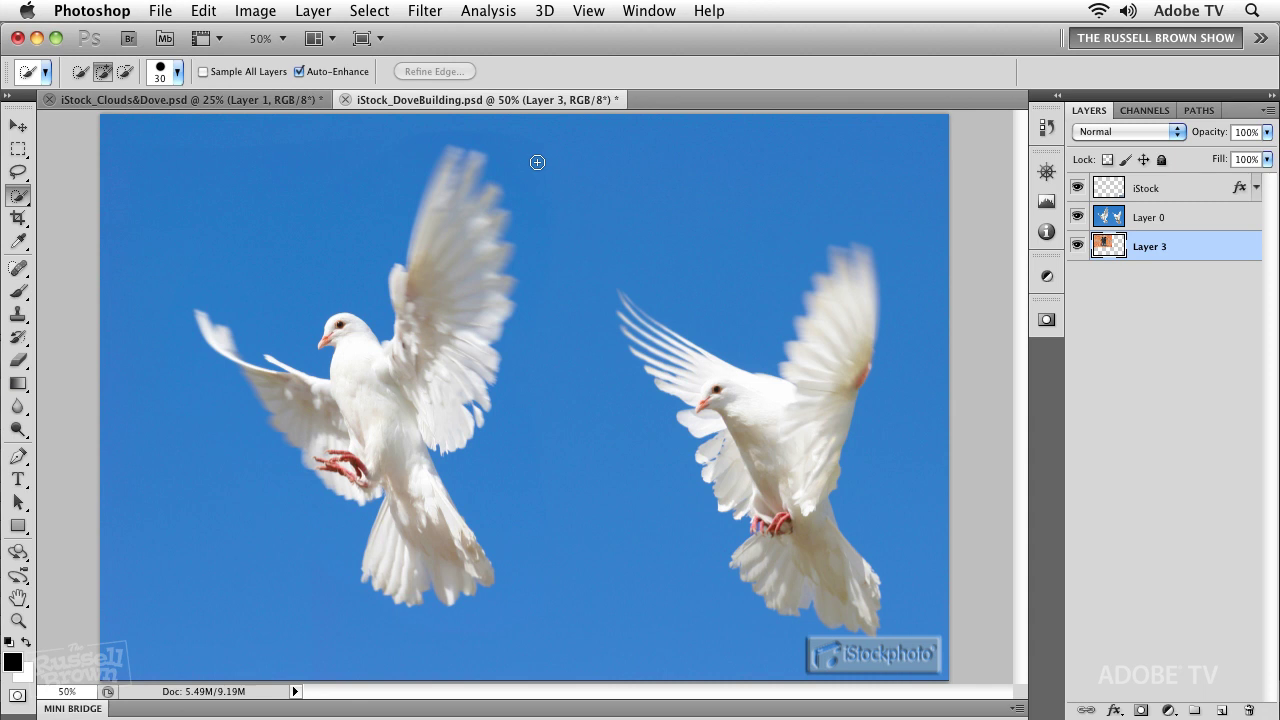
Step: Hide Layer 0's doves so only the brick wall and arched window show
click(1076, 218)
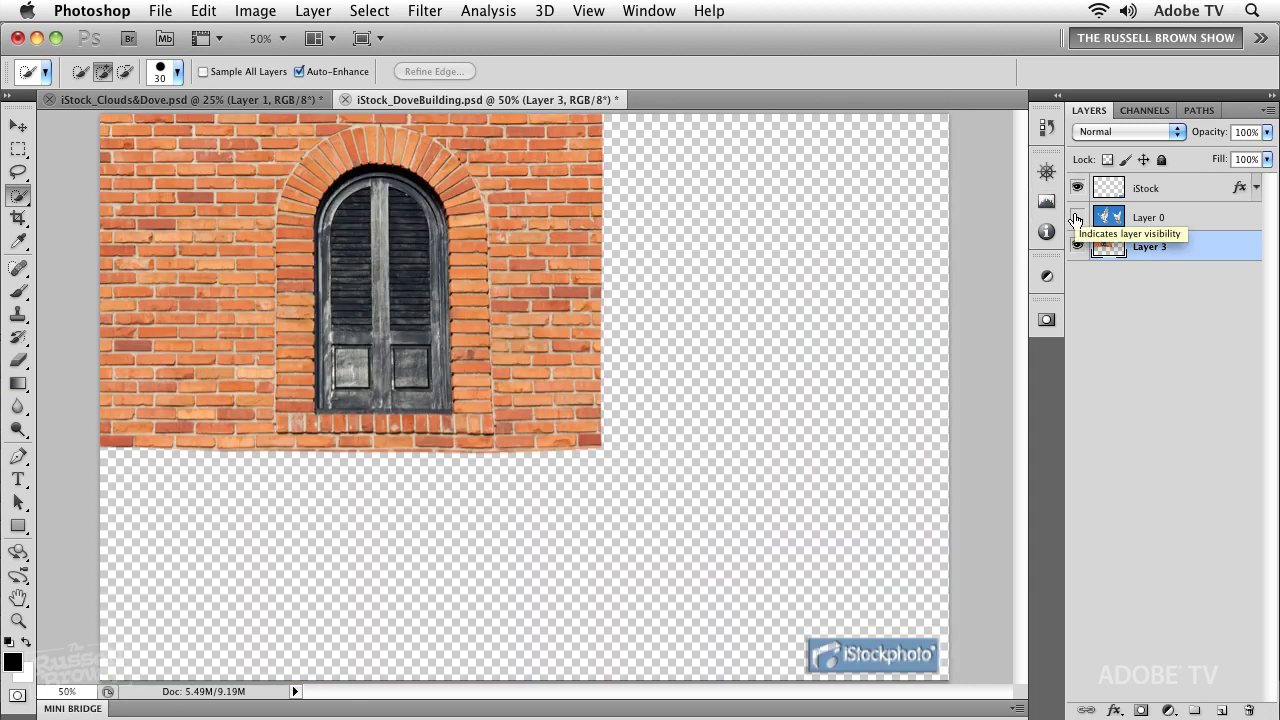
key(m)
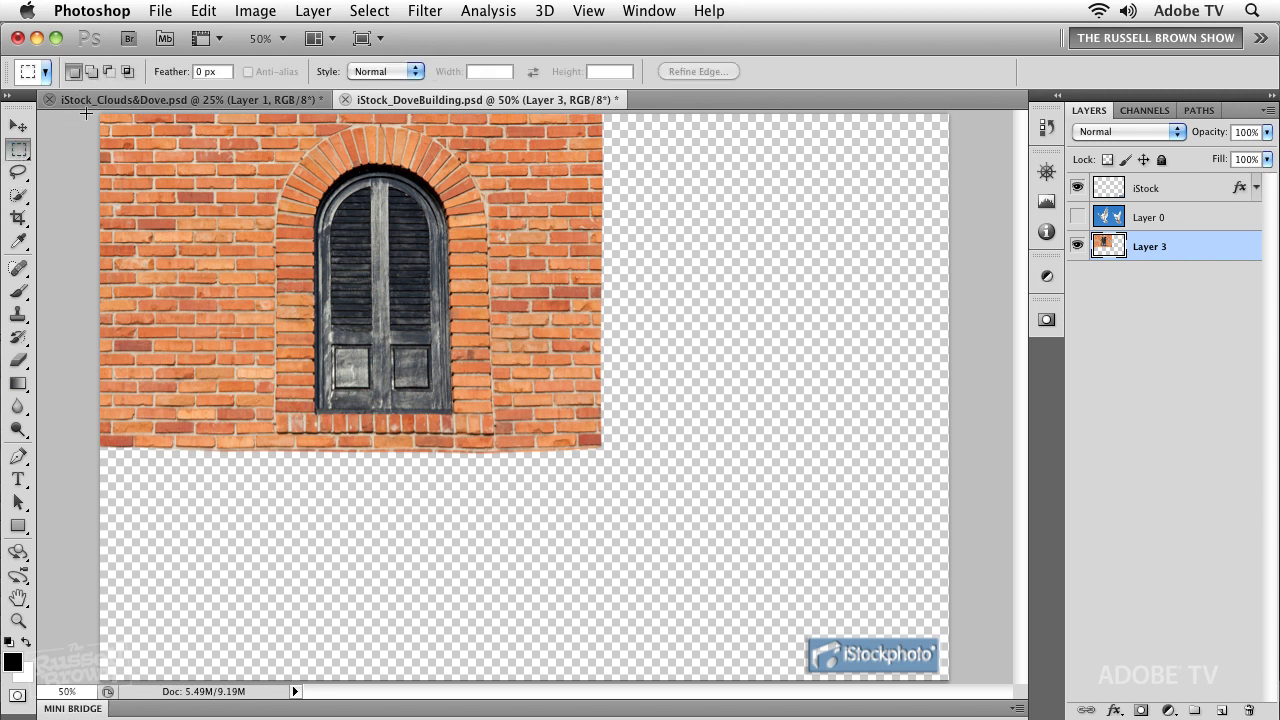
Step: Select the empty area around the brick image by inverse, check it in Quick Mask, and hide the iStock layer
drag(250, 190, 595, 439)
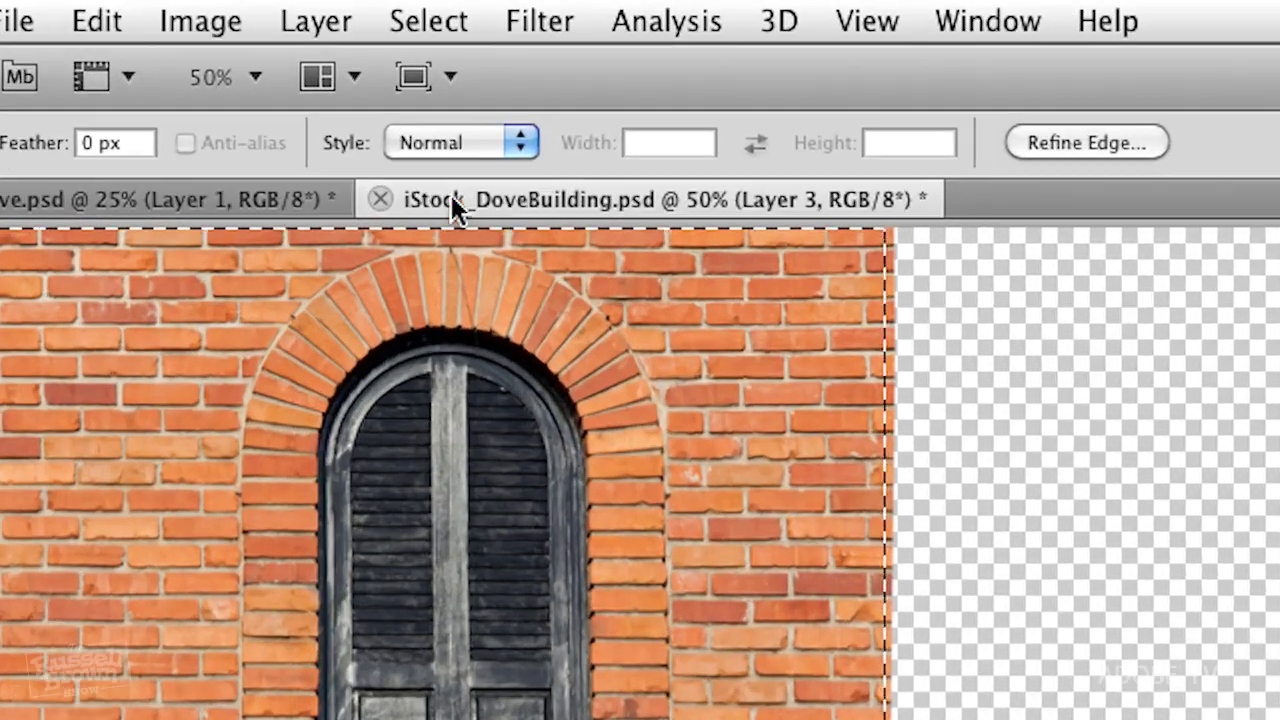
click(369, 10)
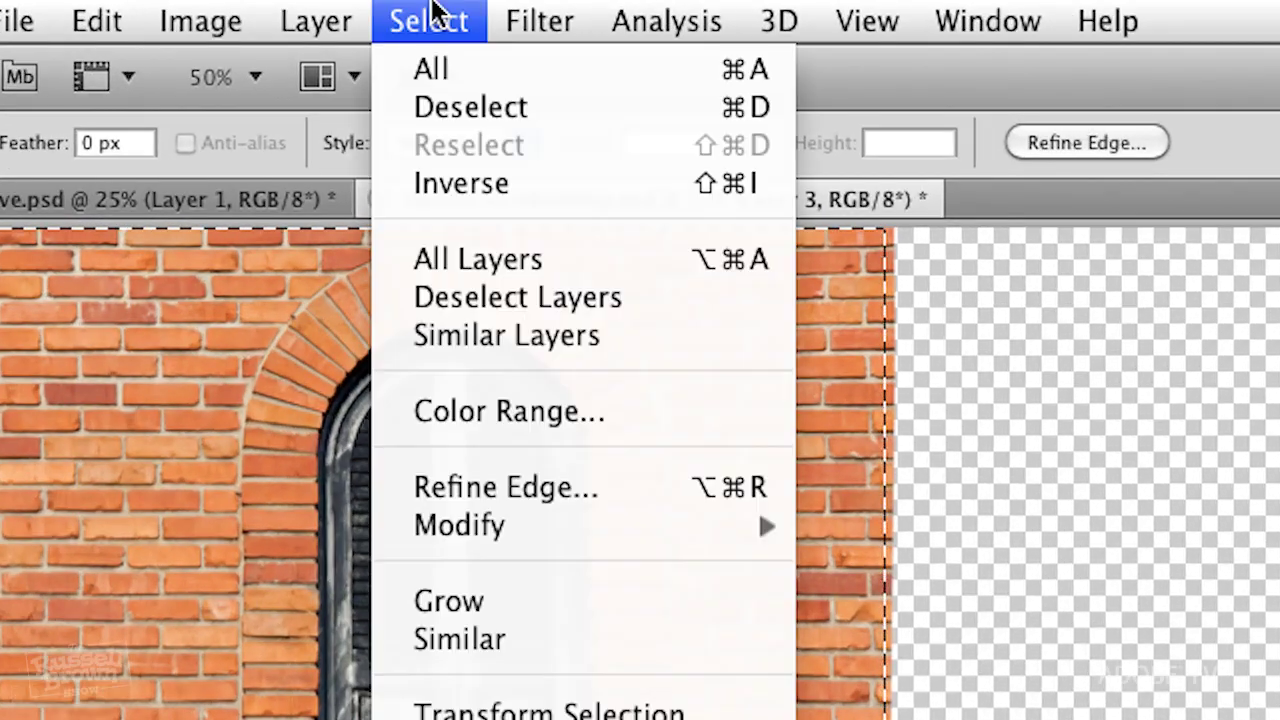
click(468, 186)
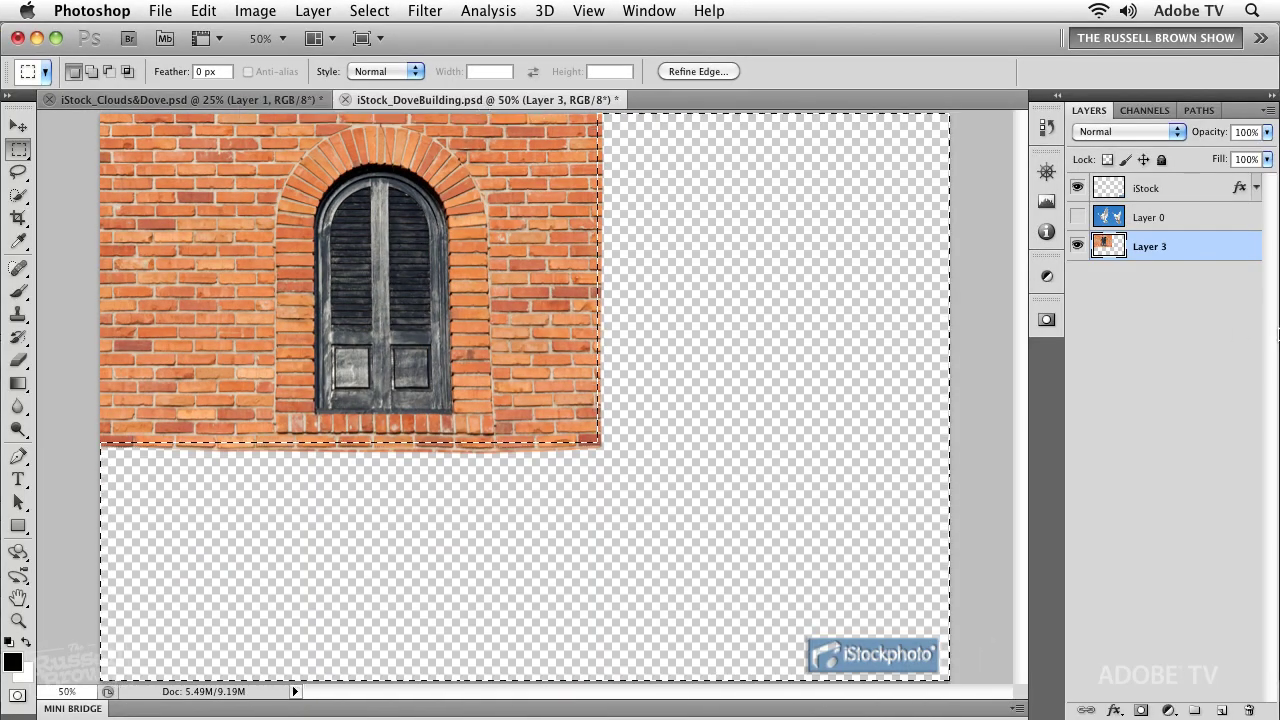
key(q)
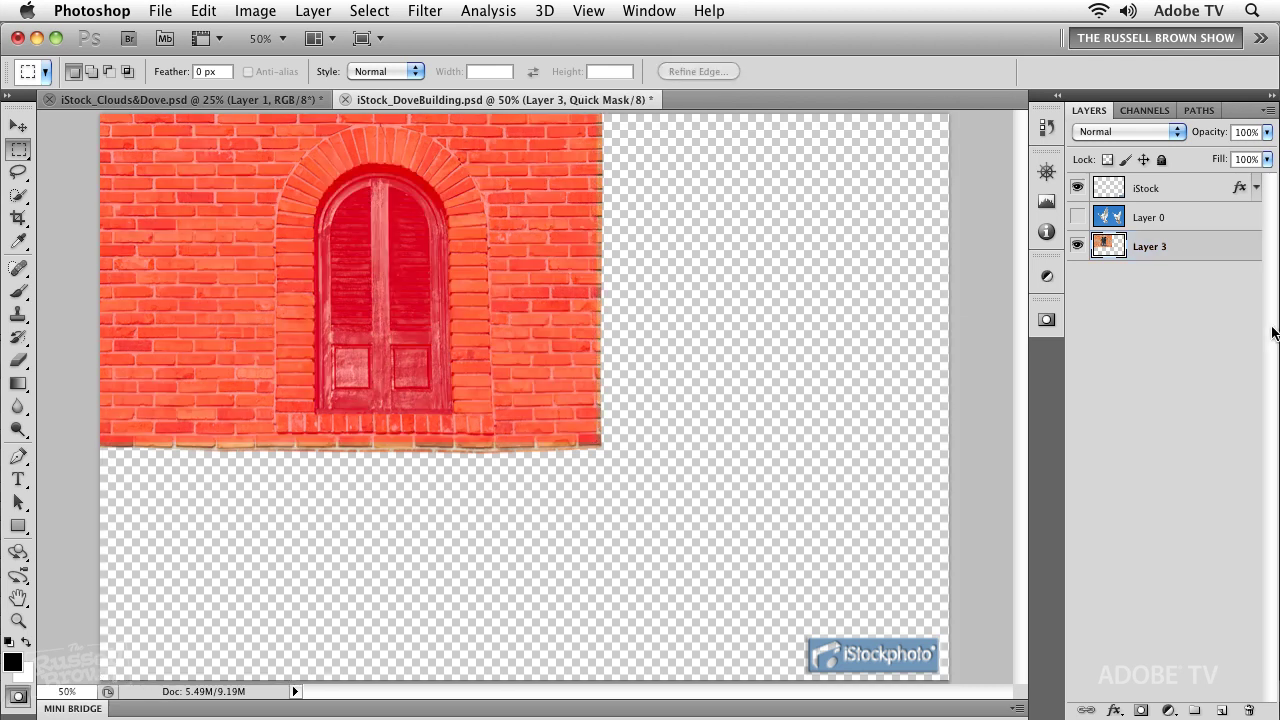
key(q)
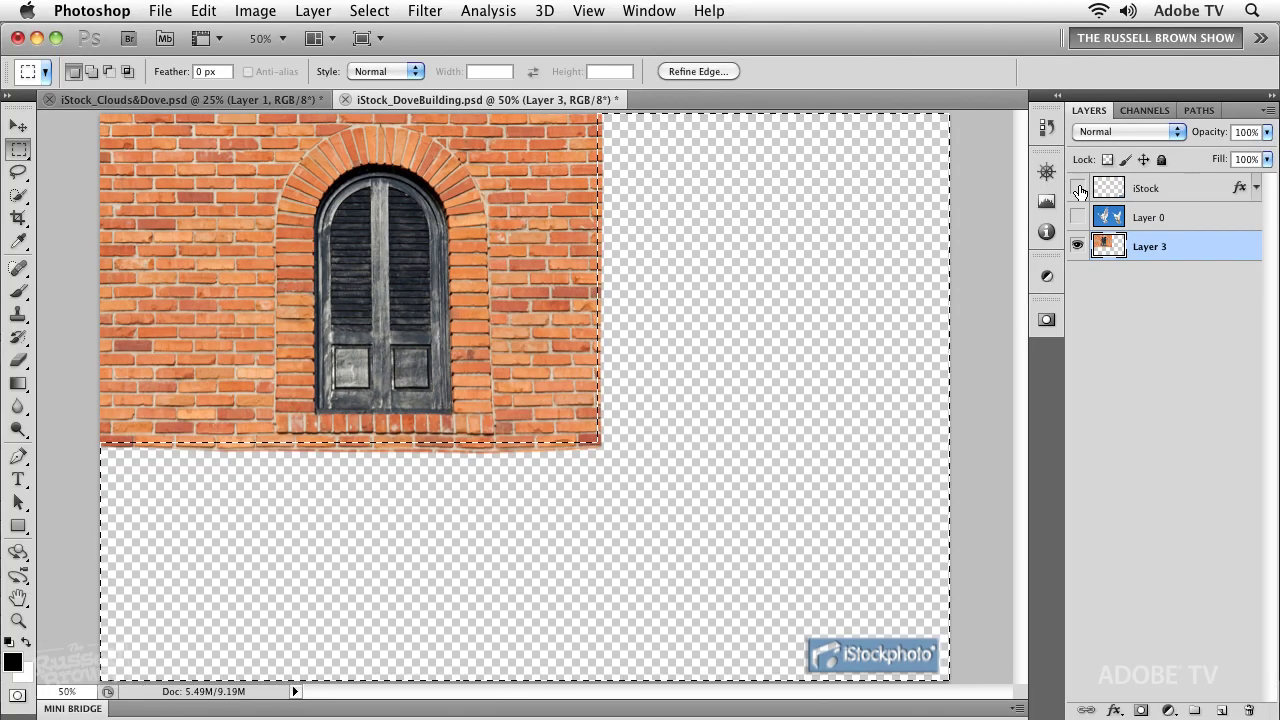
click(1078, 189)
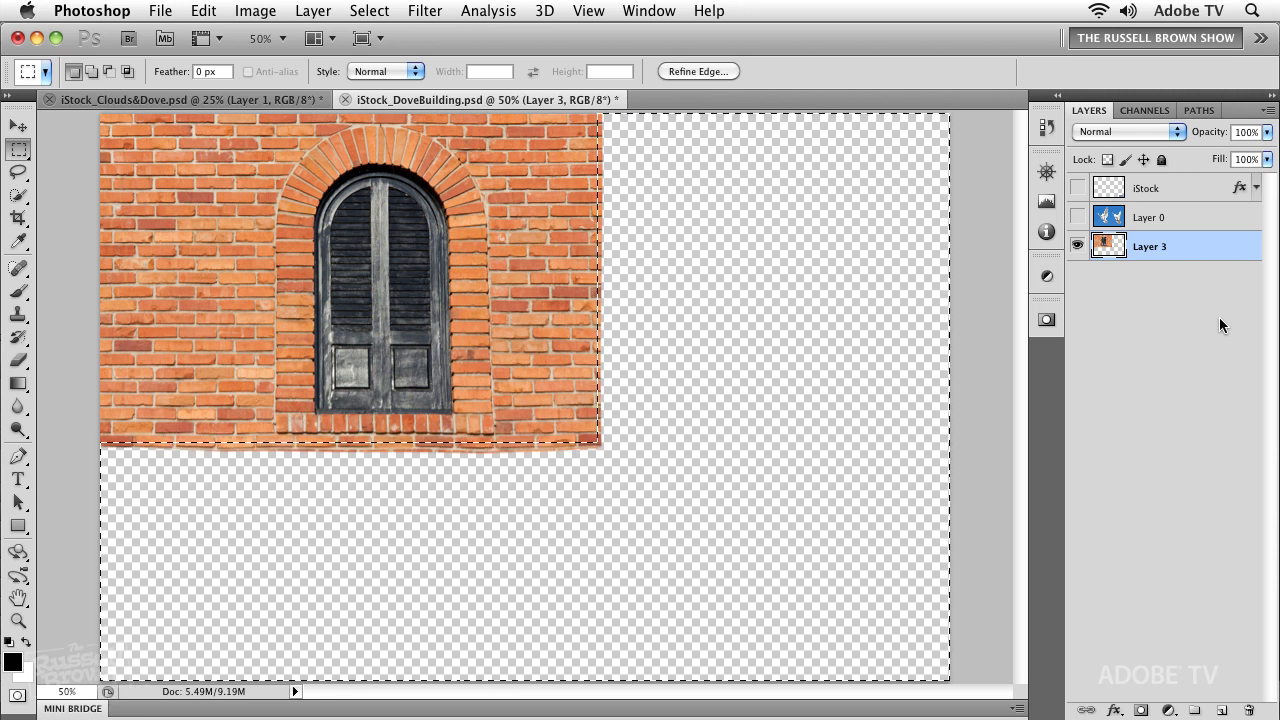
Step: Content-Aware fill the empty area with brickwork, then delete the generated fill
key(shift+BackSpace)
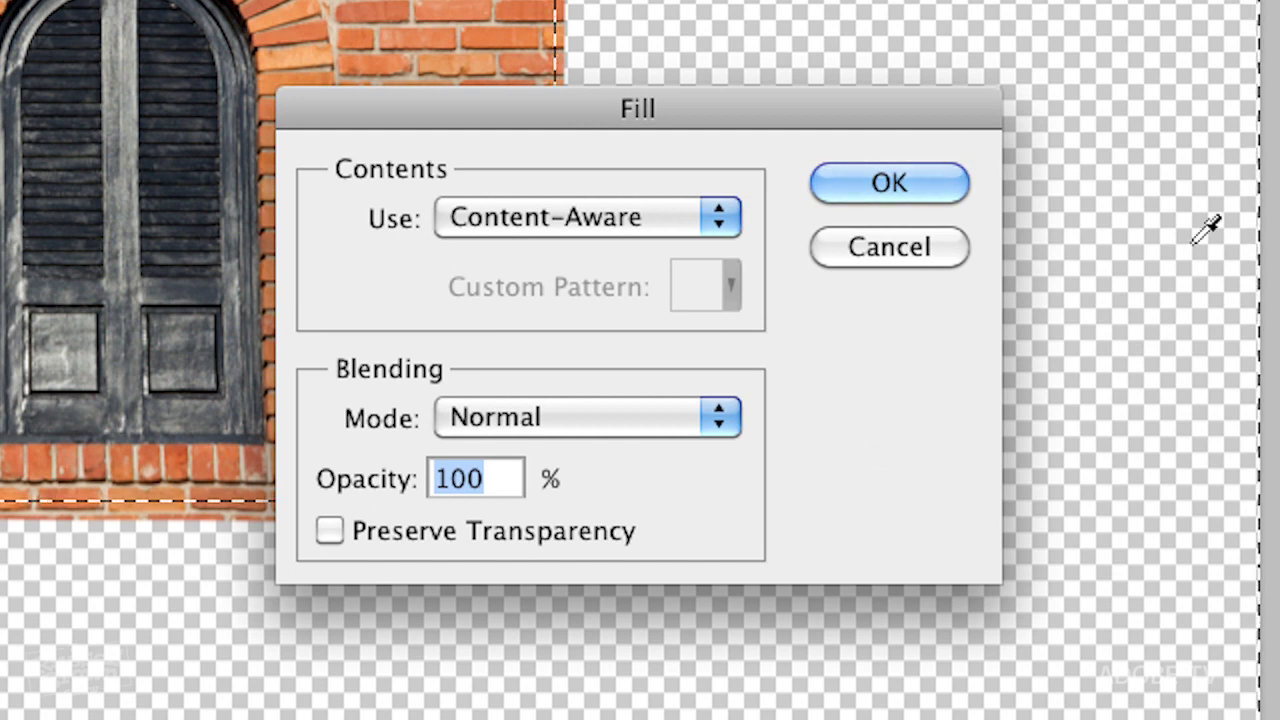
click(687, 222)
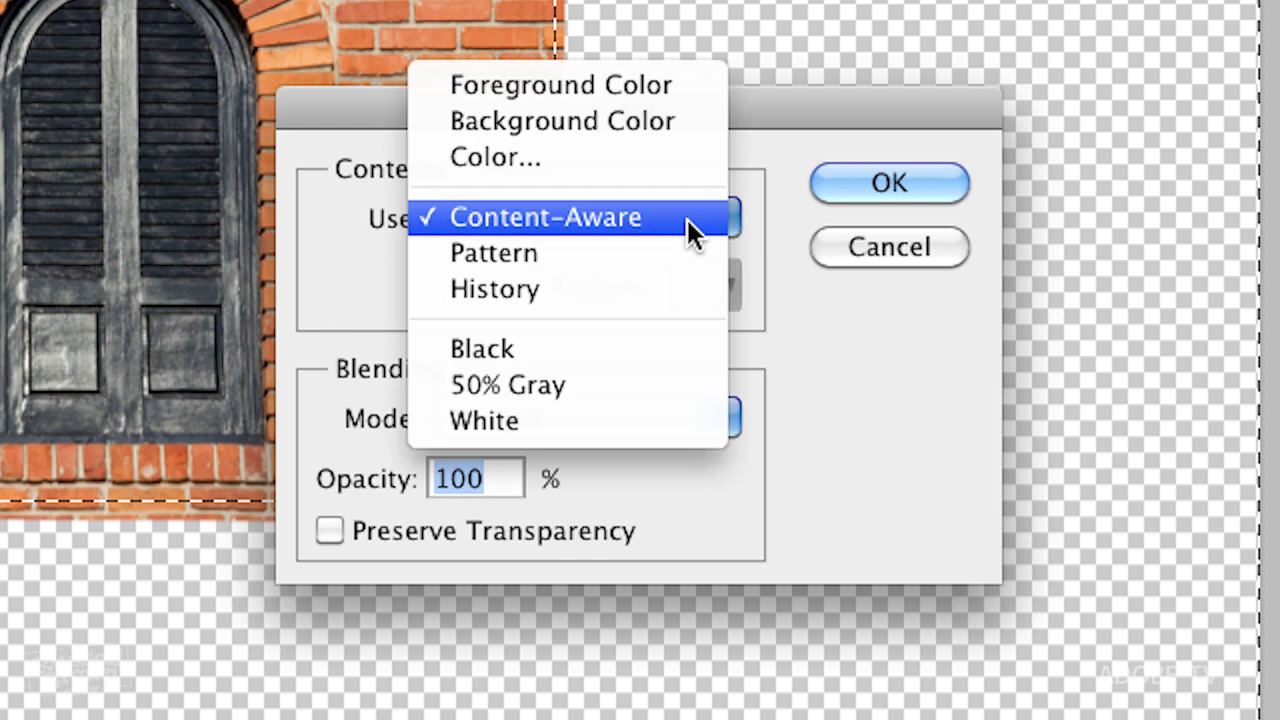
click(689, 217)
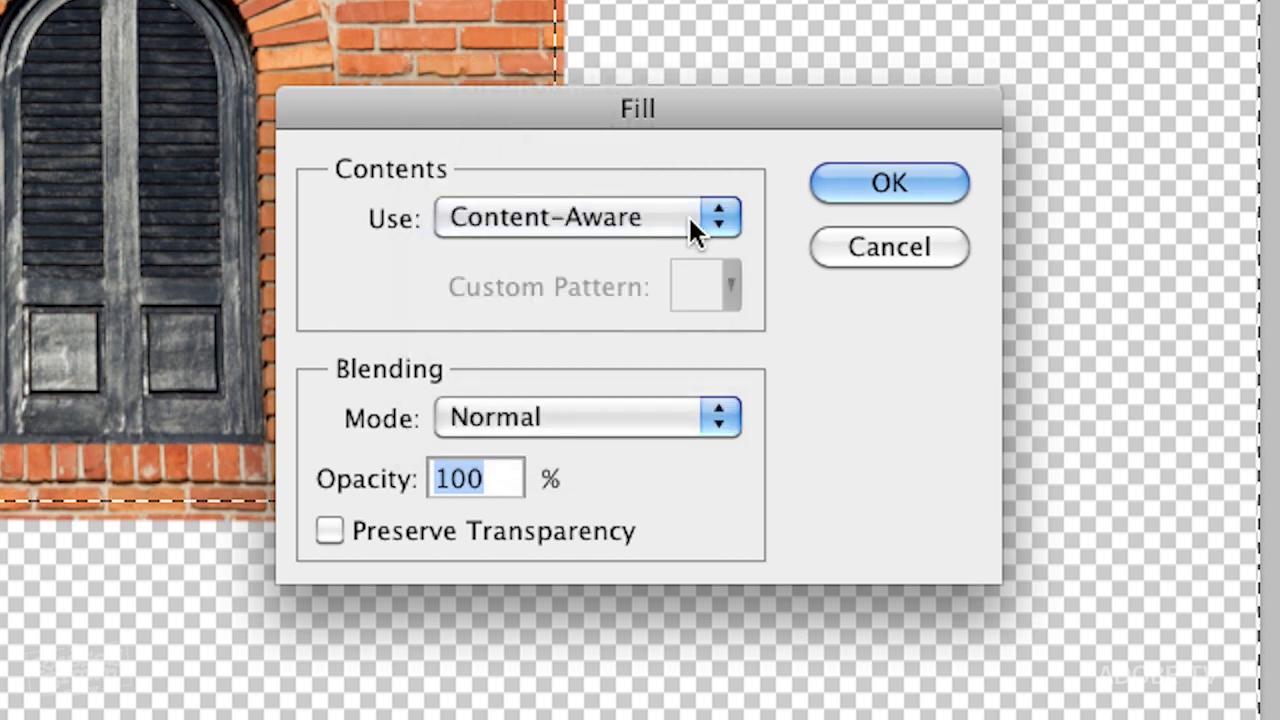
click(911, 189)
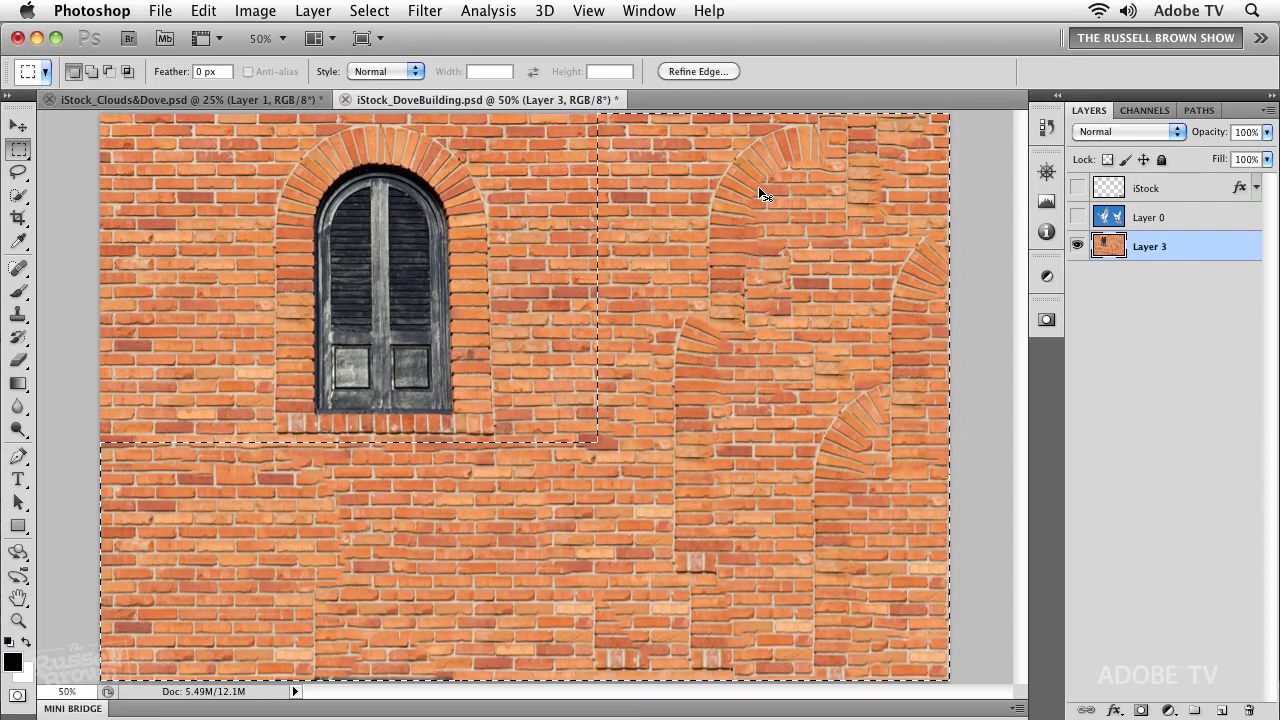
key(Delete)
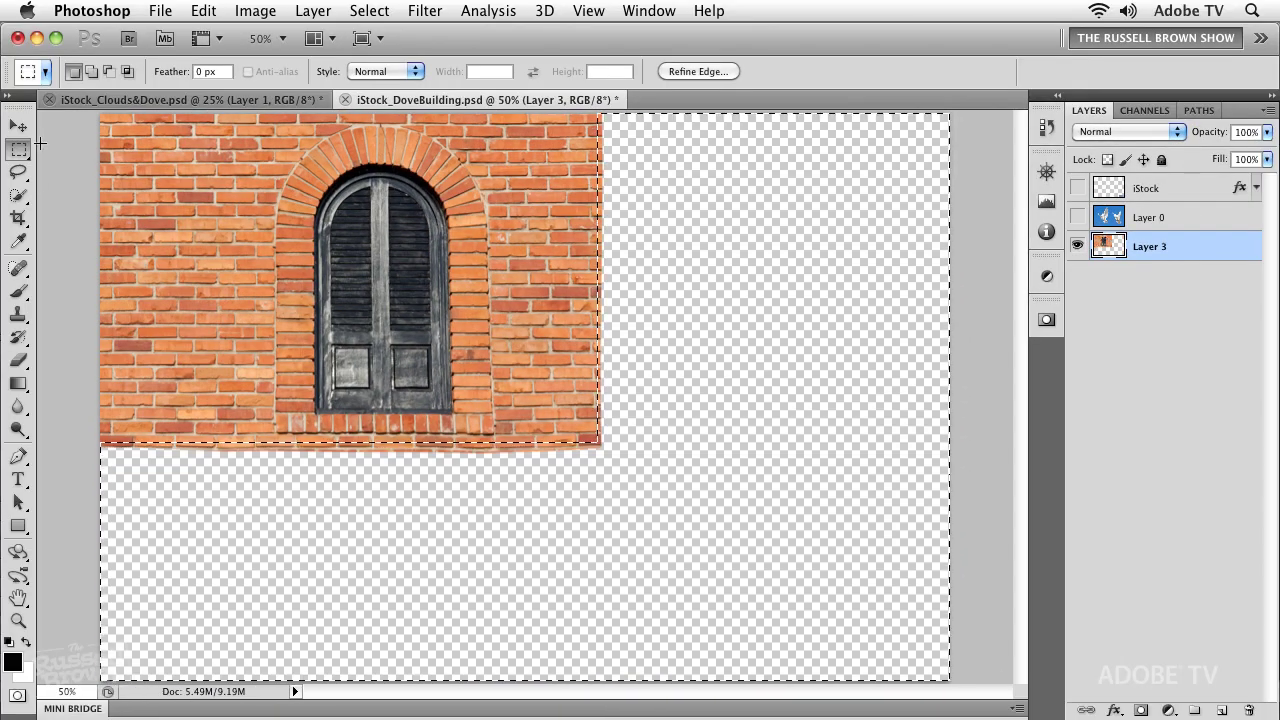
Step: Deselect, marquee the arched window, and give Layer 3 an inverted mask hiding that rectangle
click(204, 180)
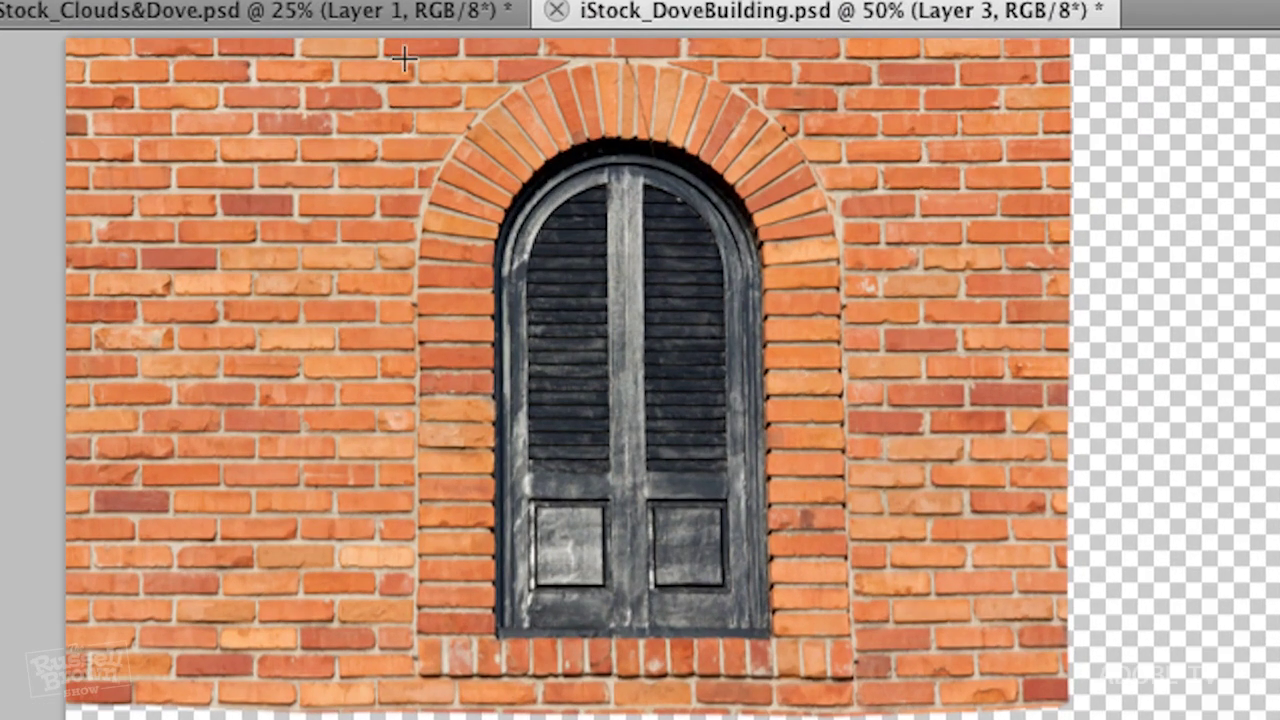
drag(405, 55, 858, 686)
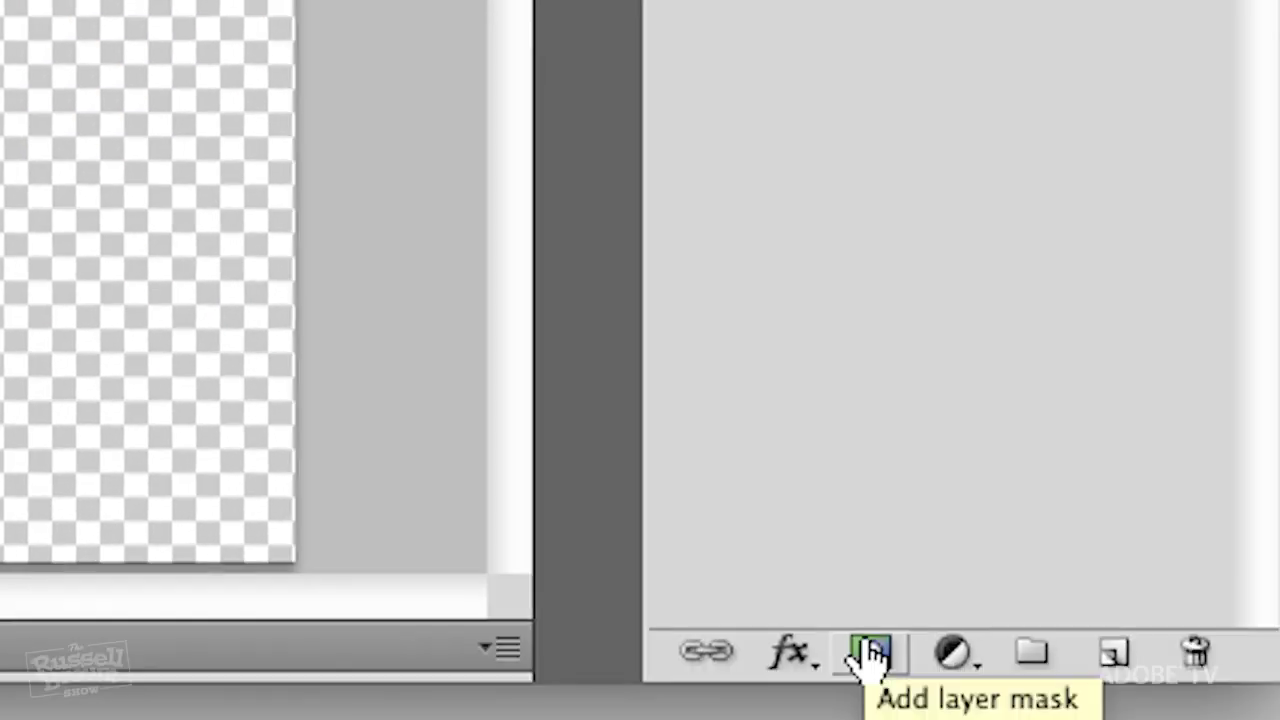
click(872, 658)
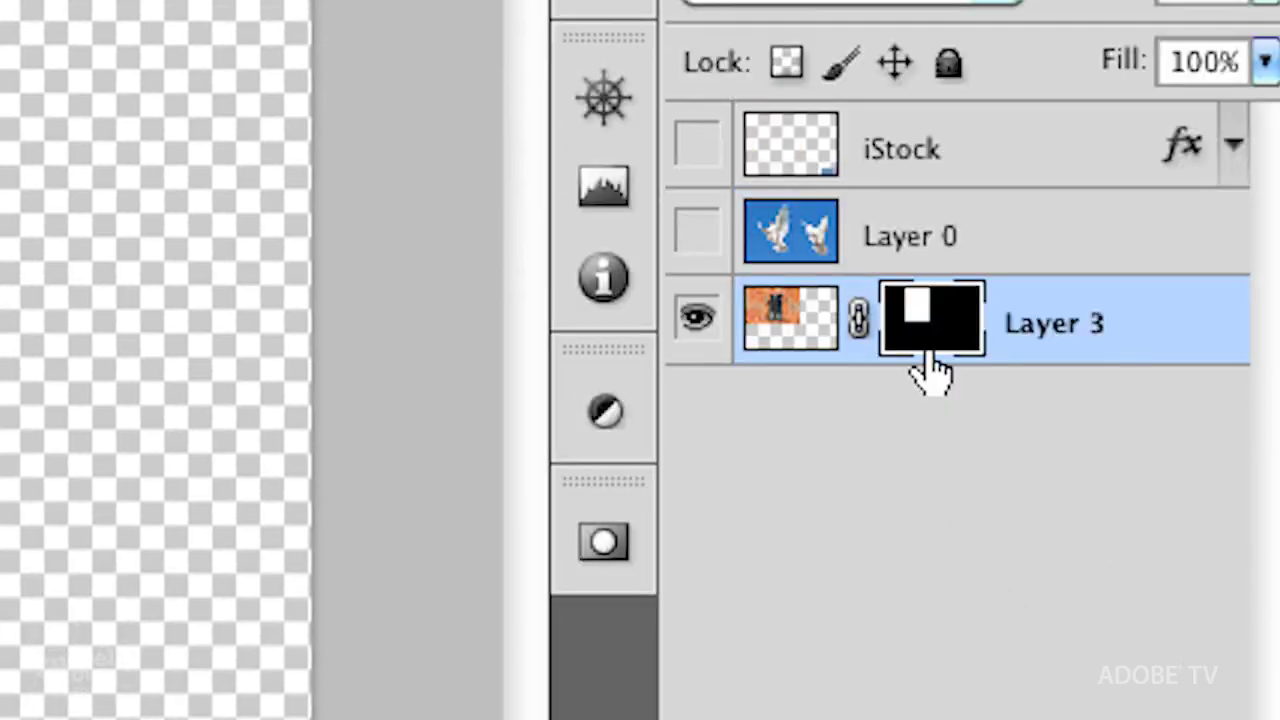
drag(942, 338, 944, 330)
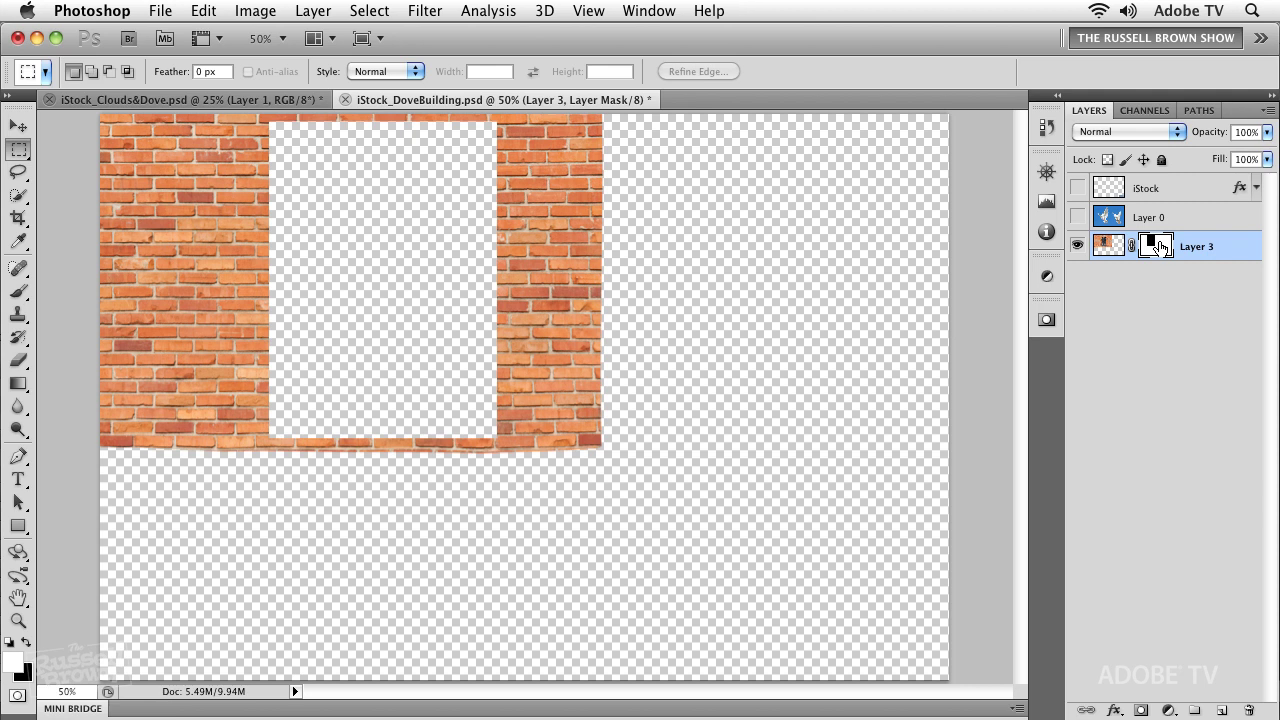
shift+click(1160, 246)
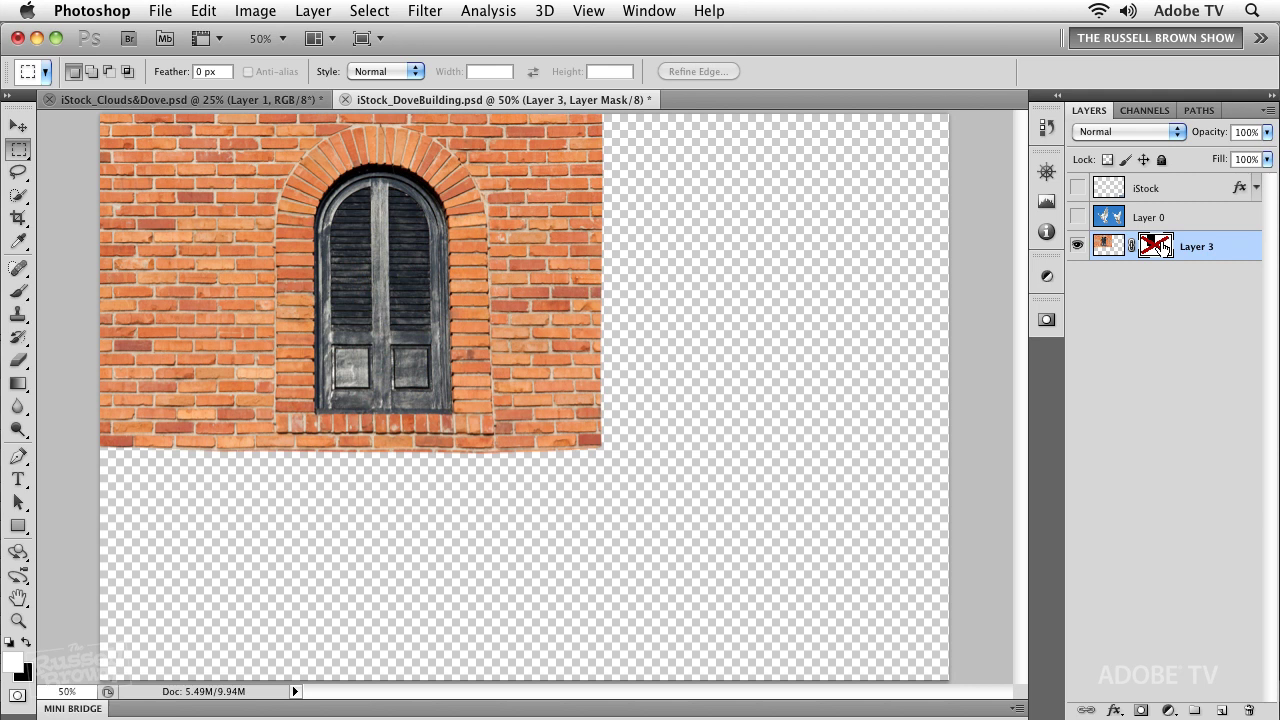
shift+click(1160, 246)
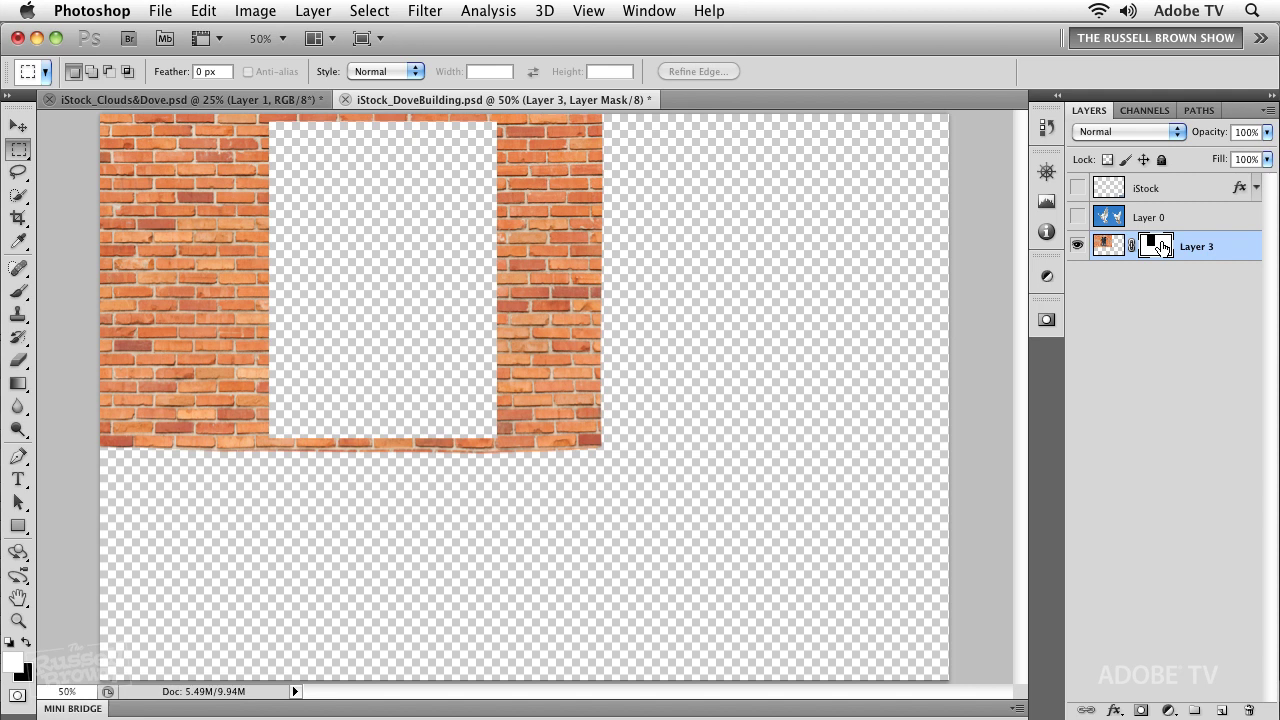
Step: Select the empty area around the brick block and Content-Aware fill it with the mask targeted
click(87, 102)
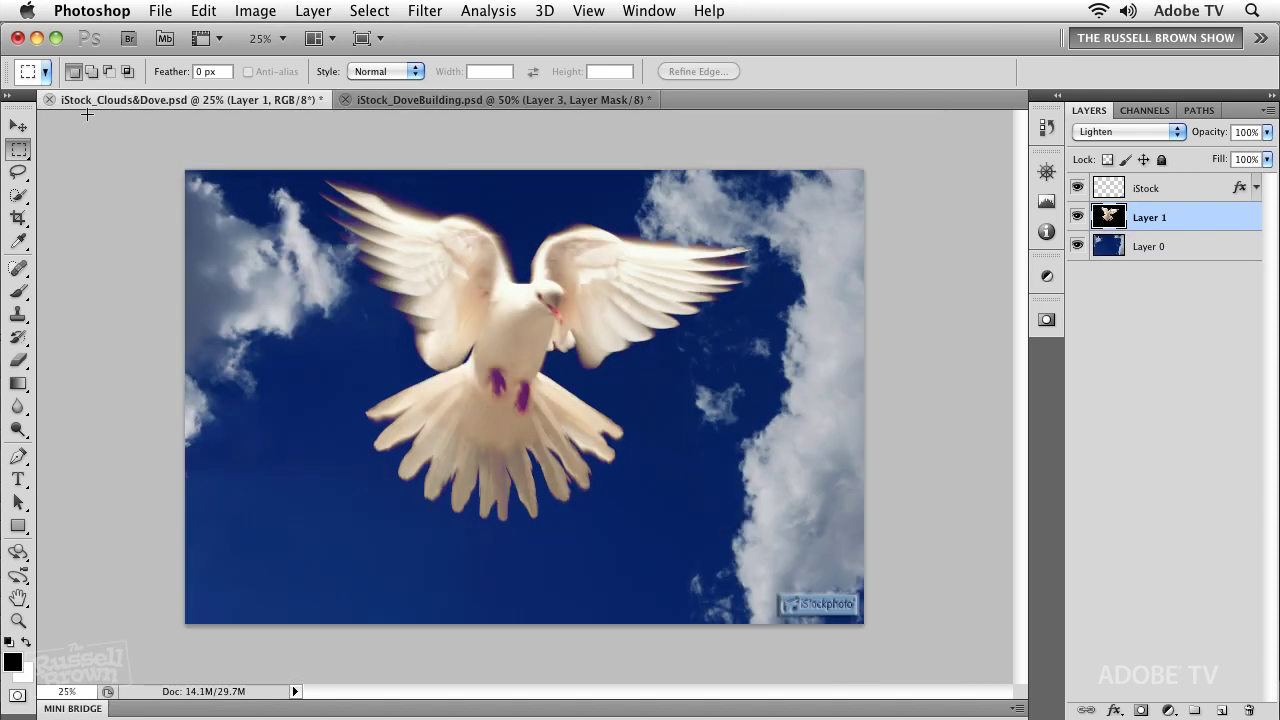
click(364, 101)
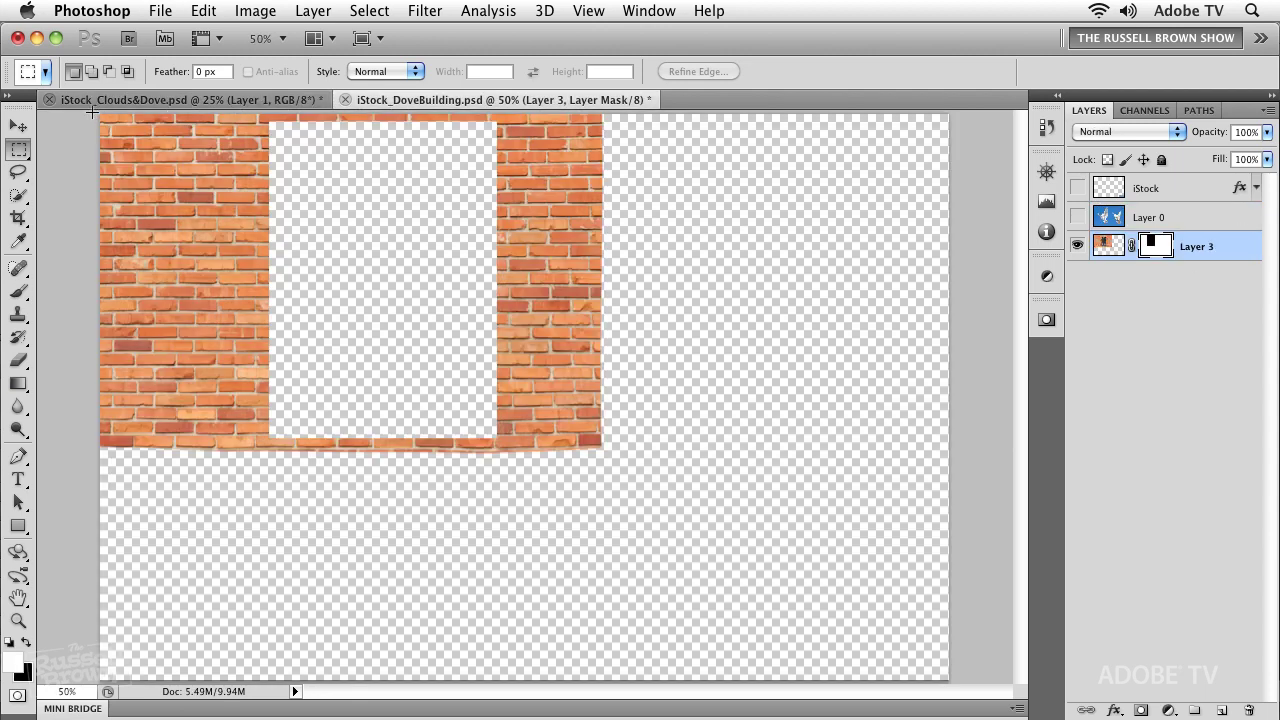
drag(352, 245, 598, 437)
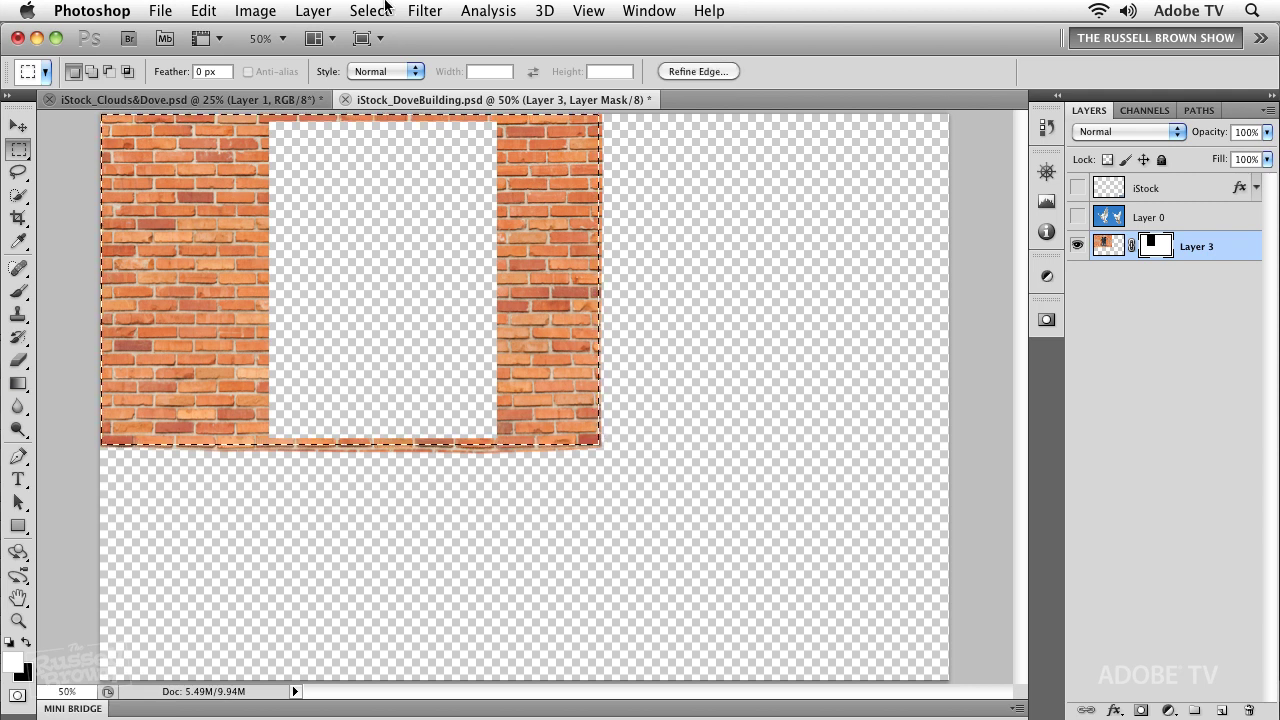
click(386, 10)
click(400, 92)
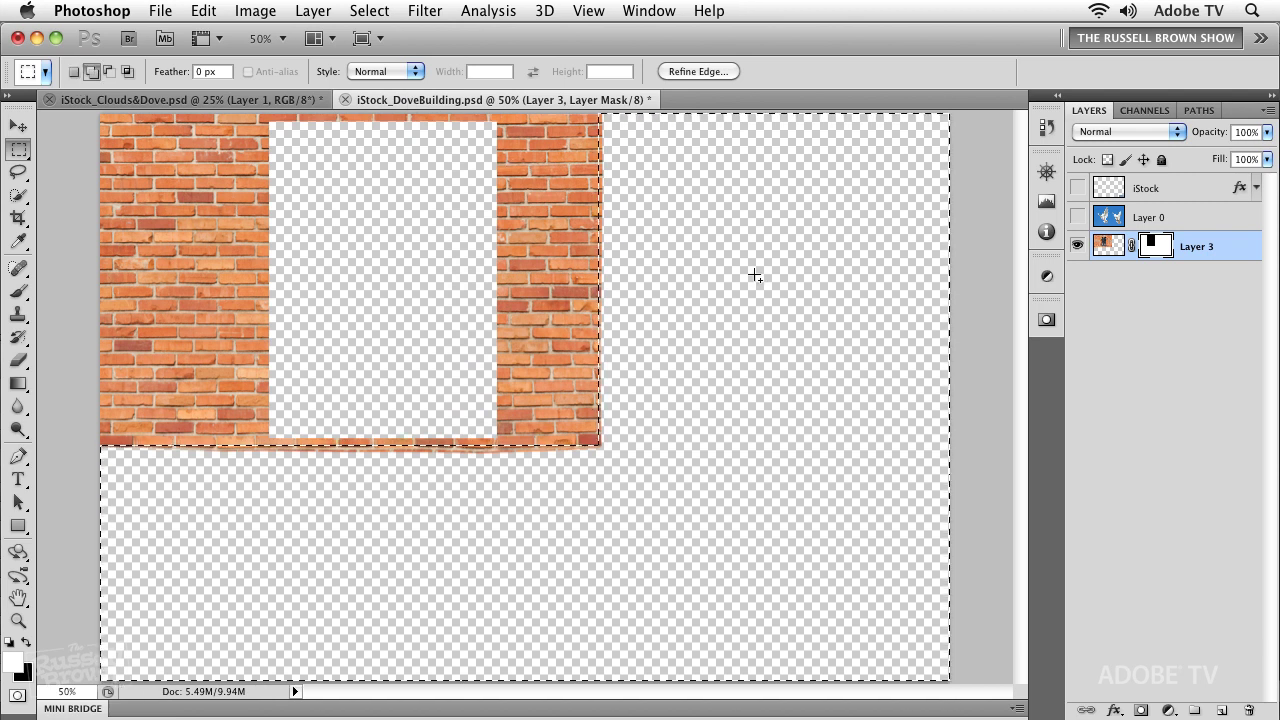
key(shift+BackSpace)
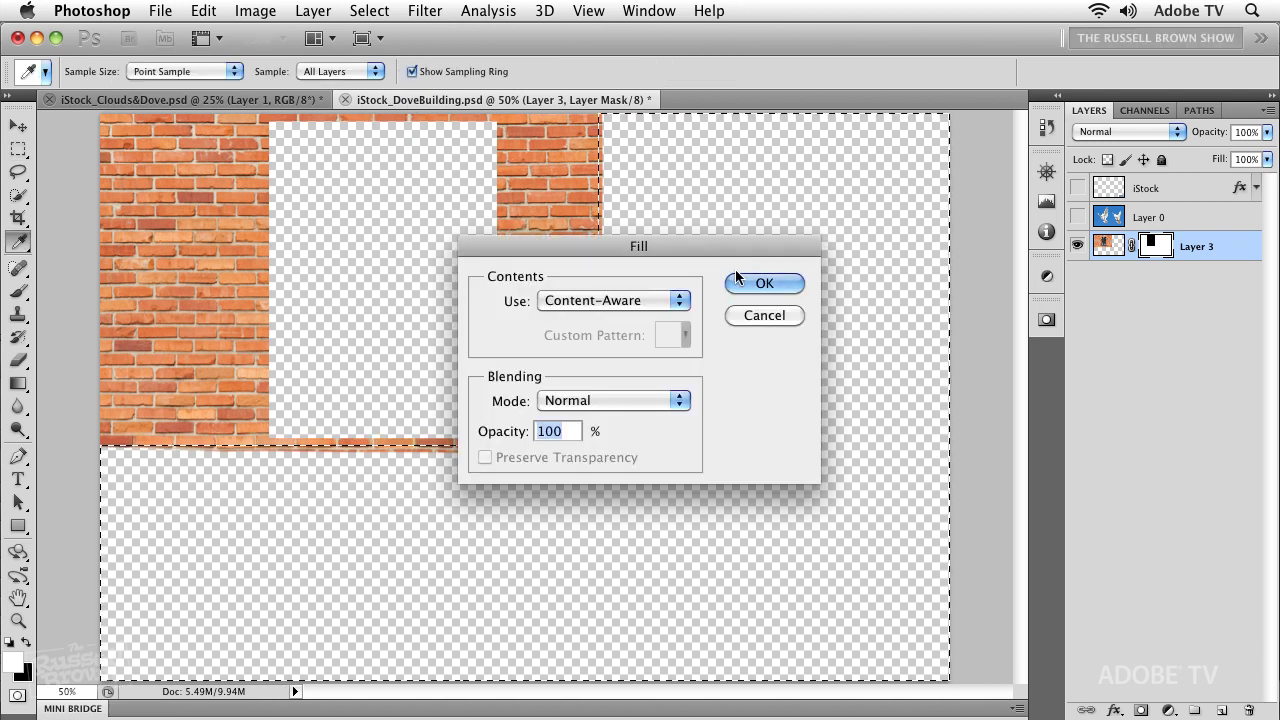
click(760, 283)
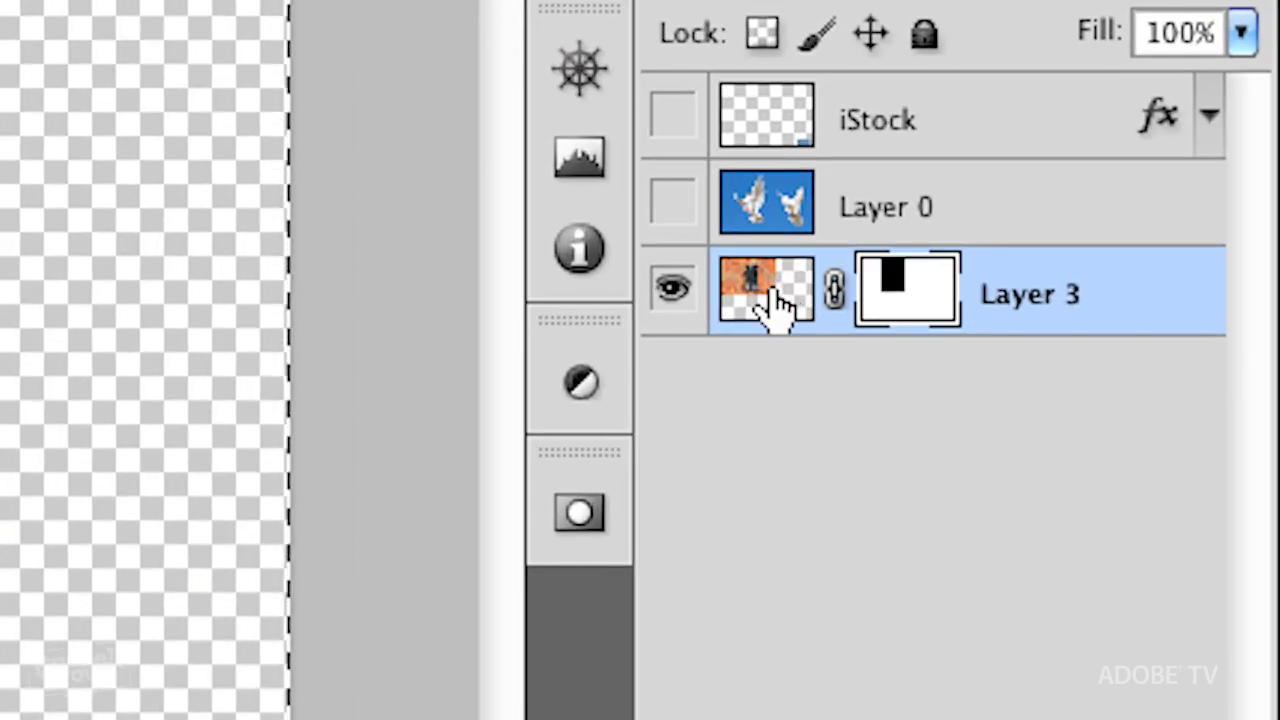
Step: Content-Aware fill Layer 3's image pixels around the wall, then disable its mask and deselect
click(776, 306)
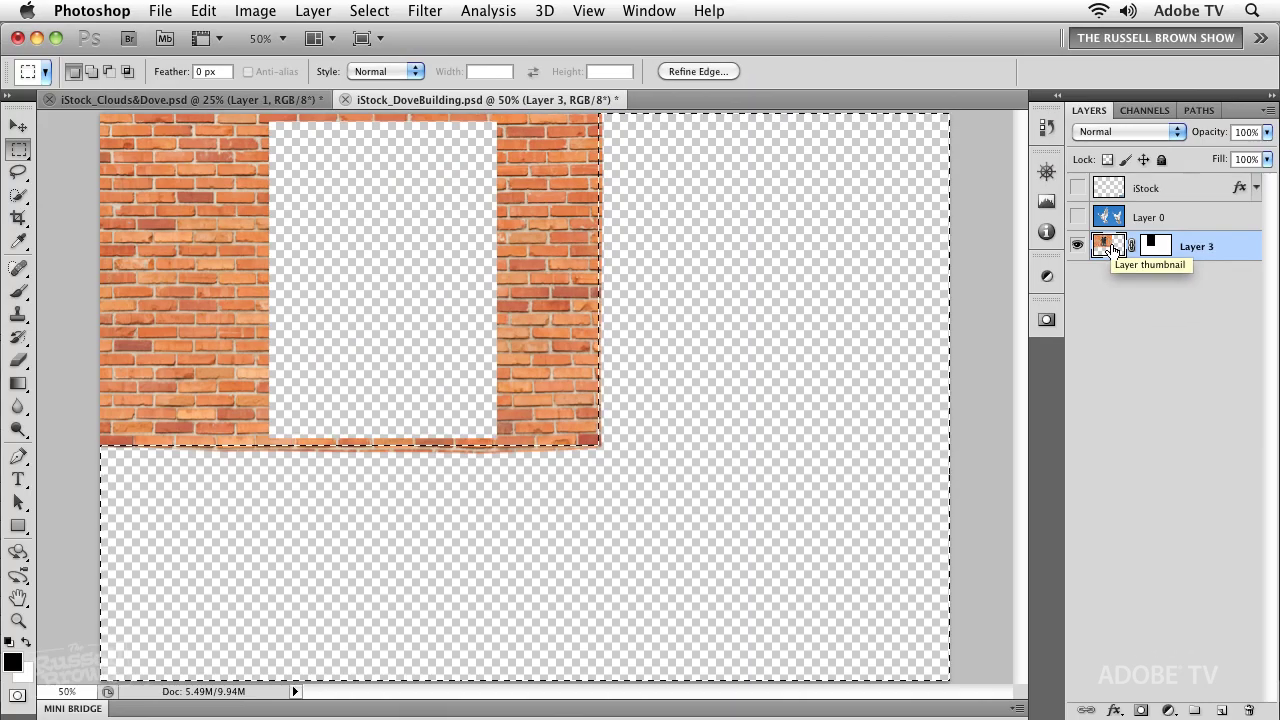
key(shift+BackSpace)
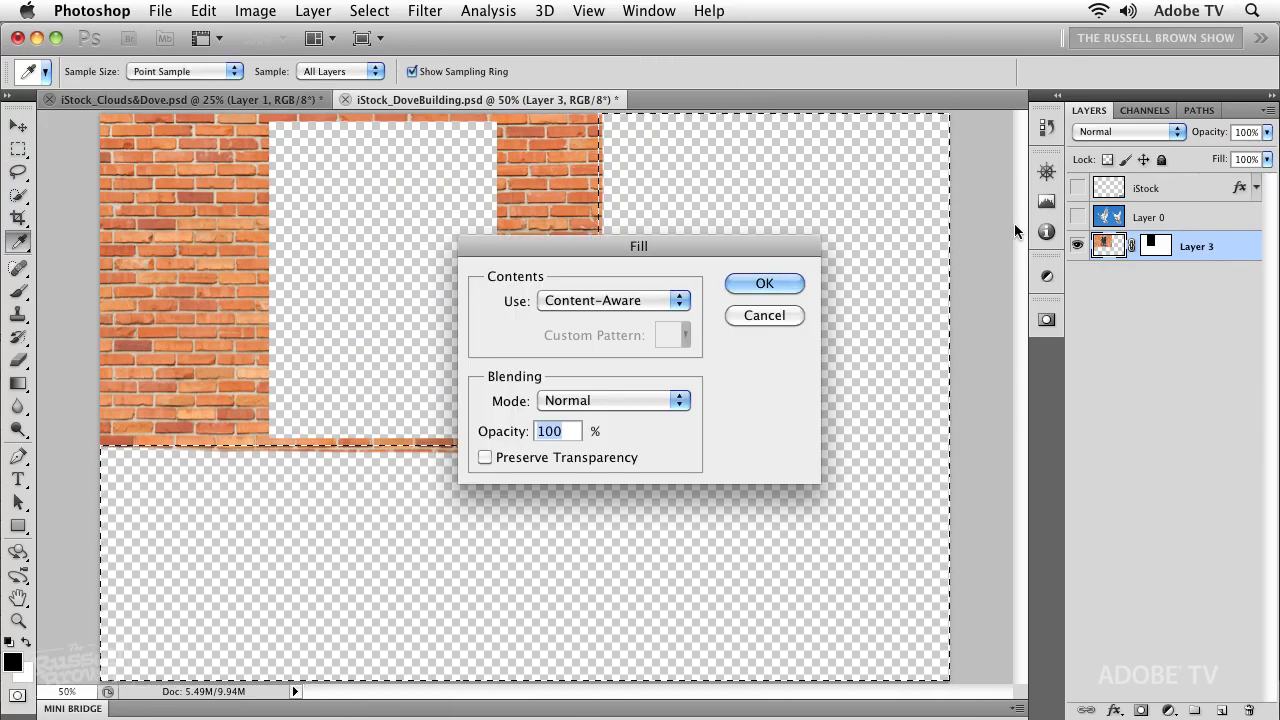
click(764, 284)
key(m)
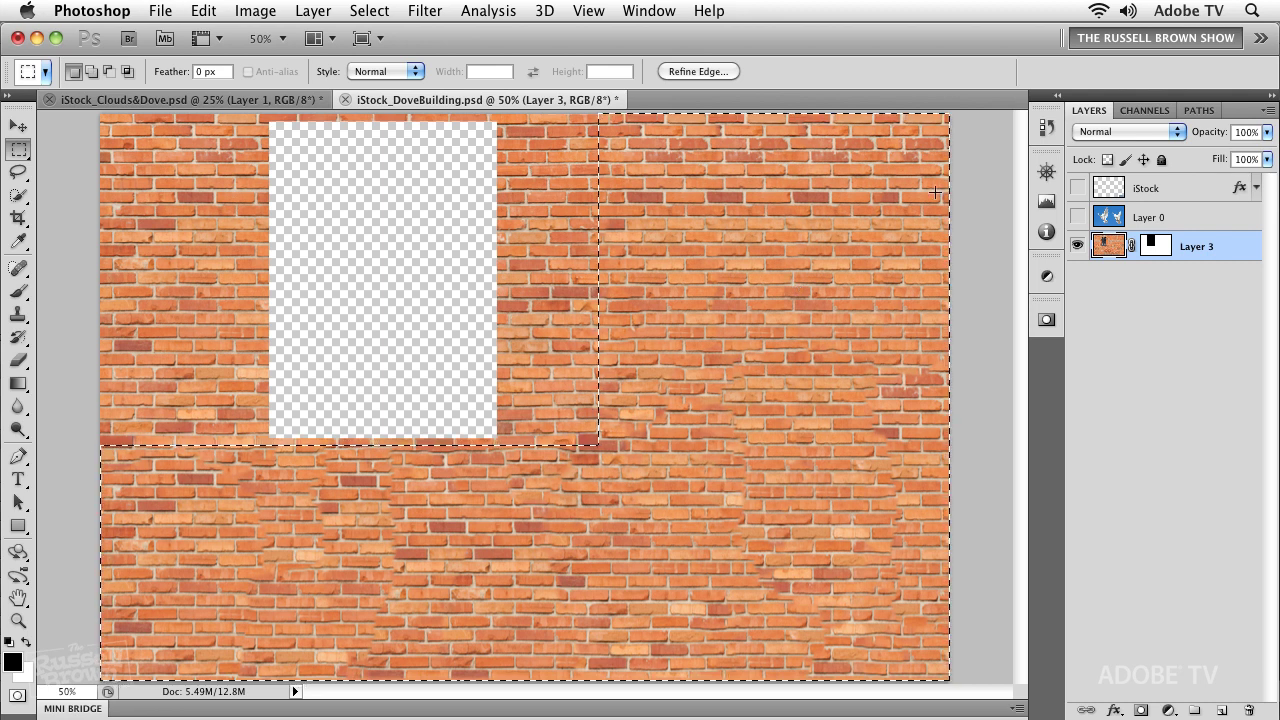
shift+click(1150, 248)
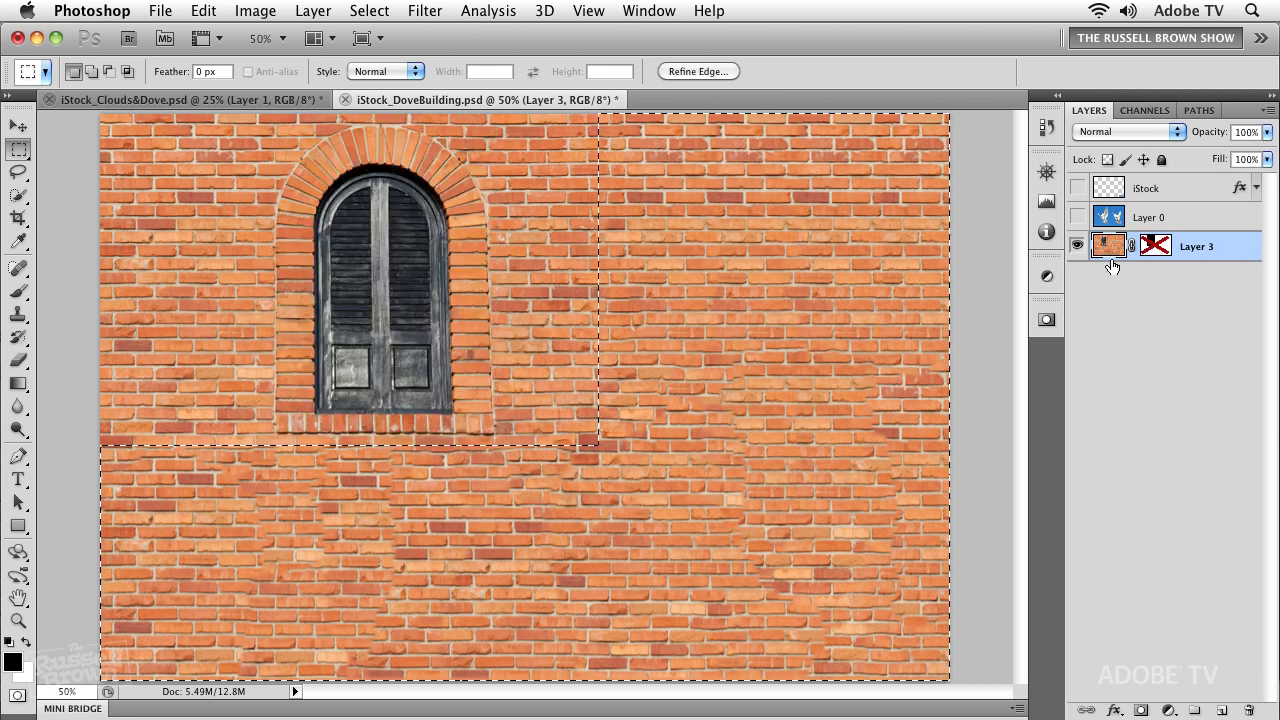
key(super+d)
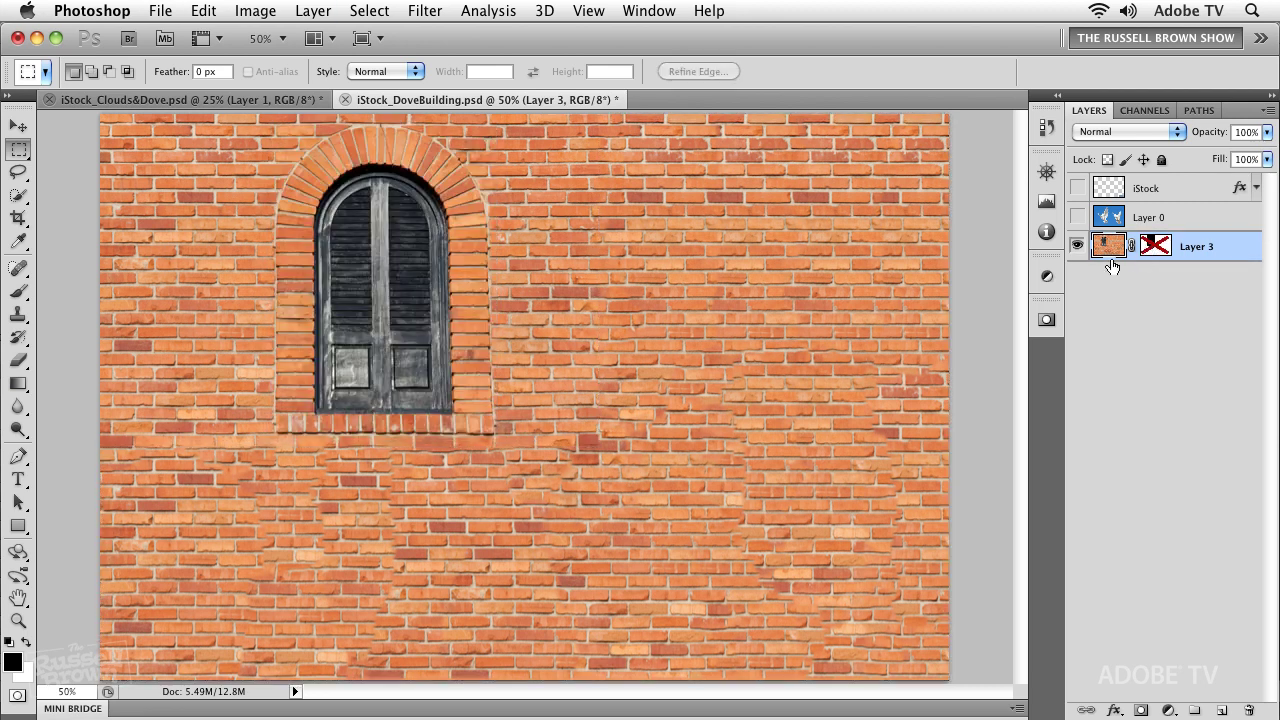
Step: Show the doves layer over the brickwork again and make Layer 0 the active layer
click(1077, 218)
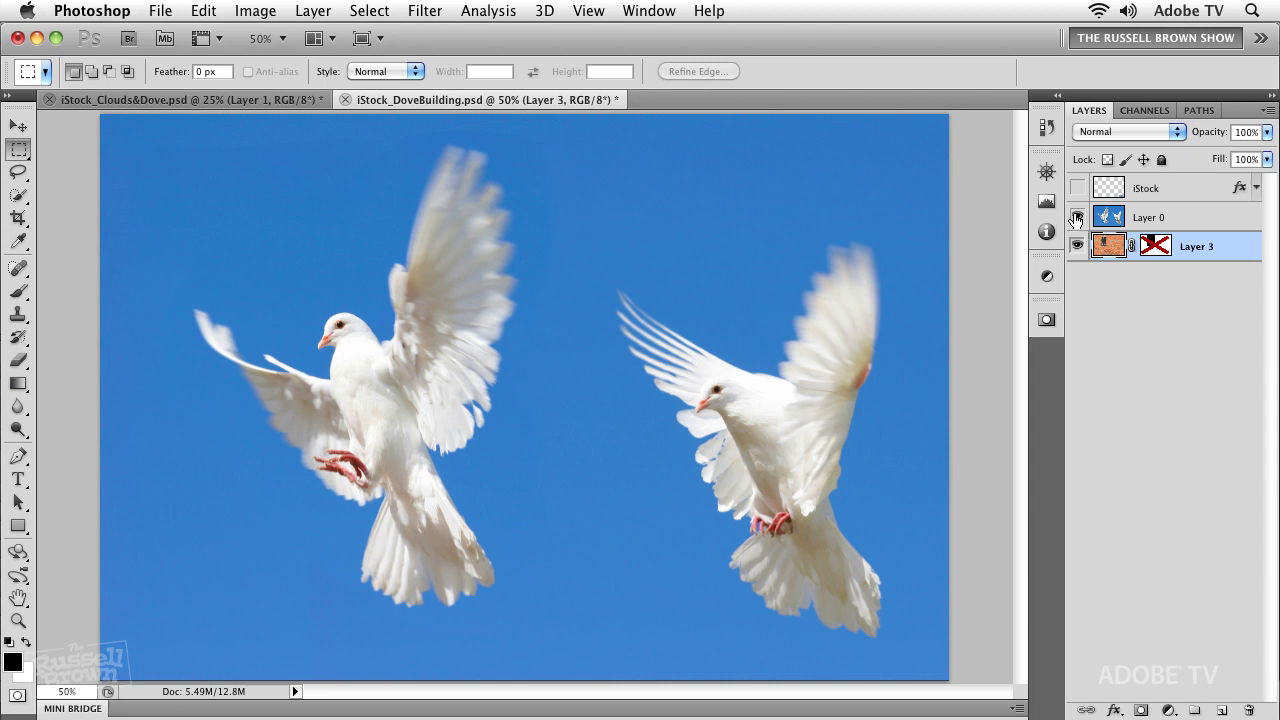
click(1077, 218)
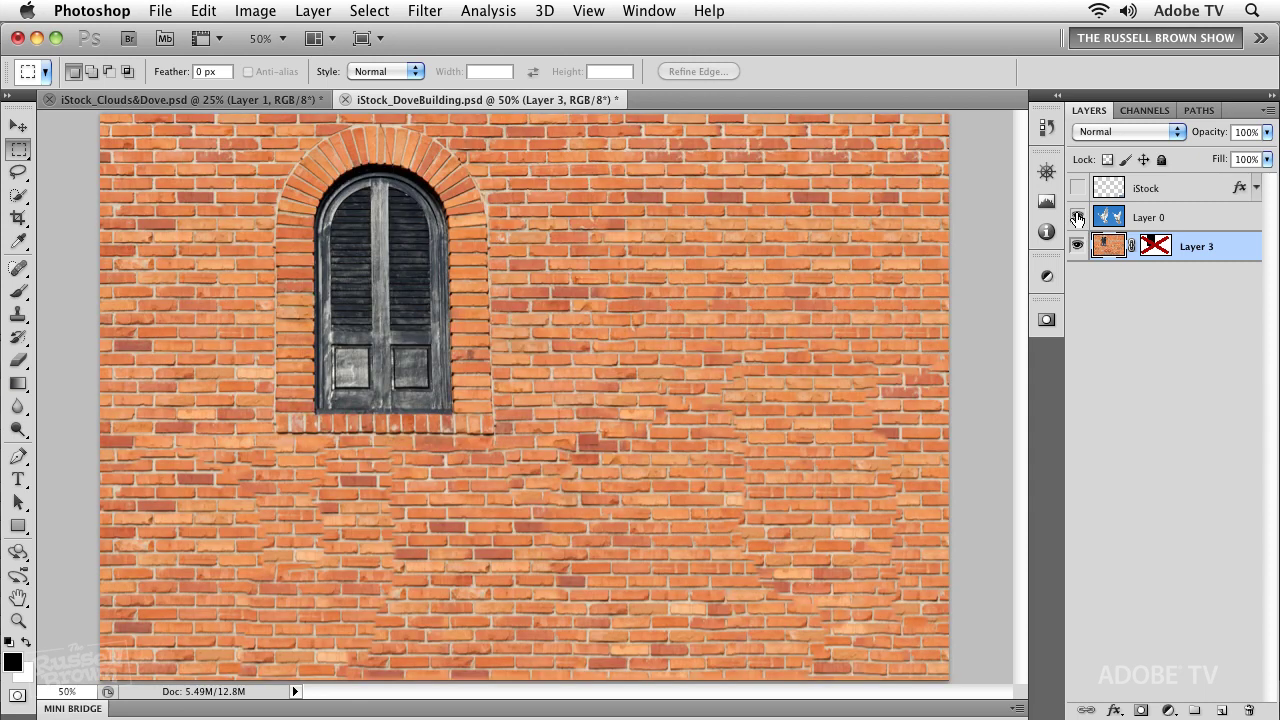
click(1077, 218)
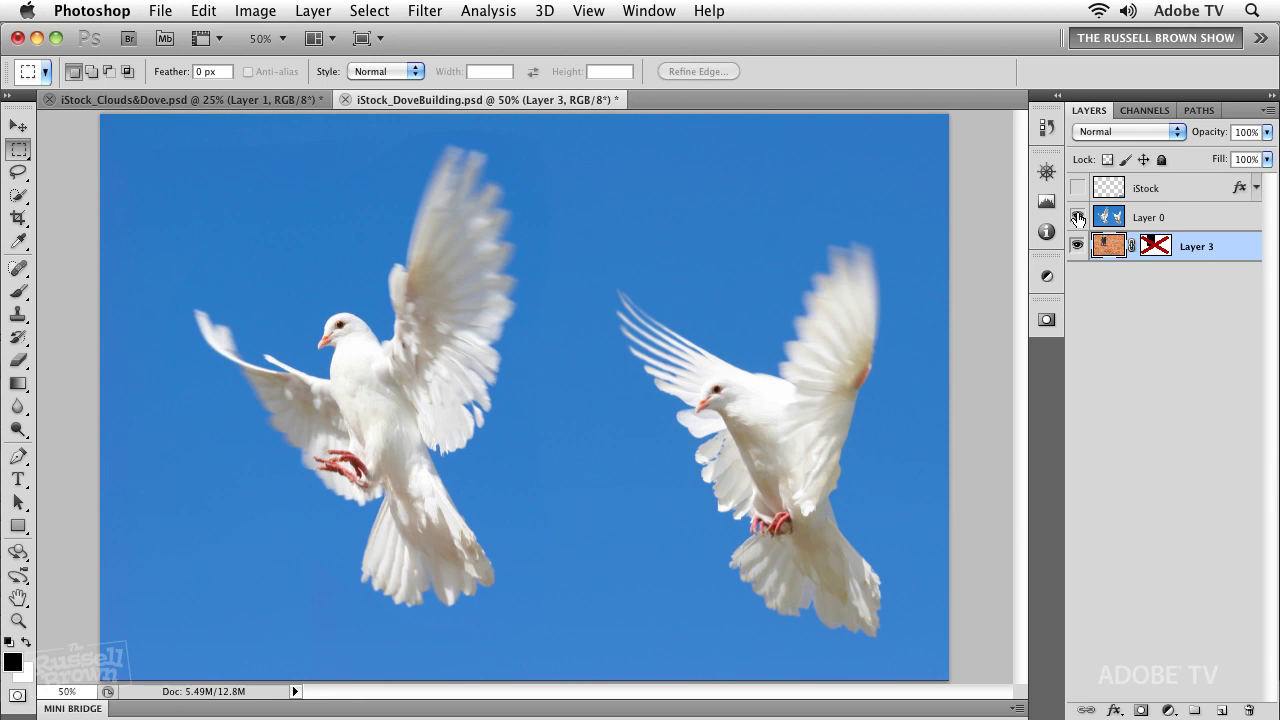
click(1108, 219)
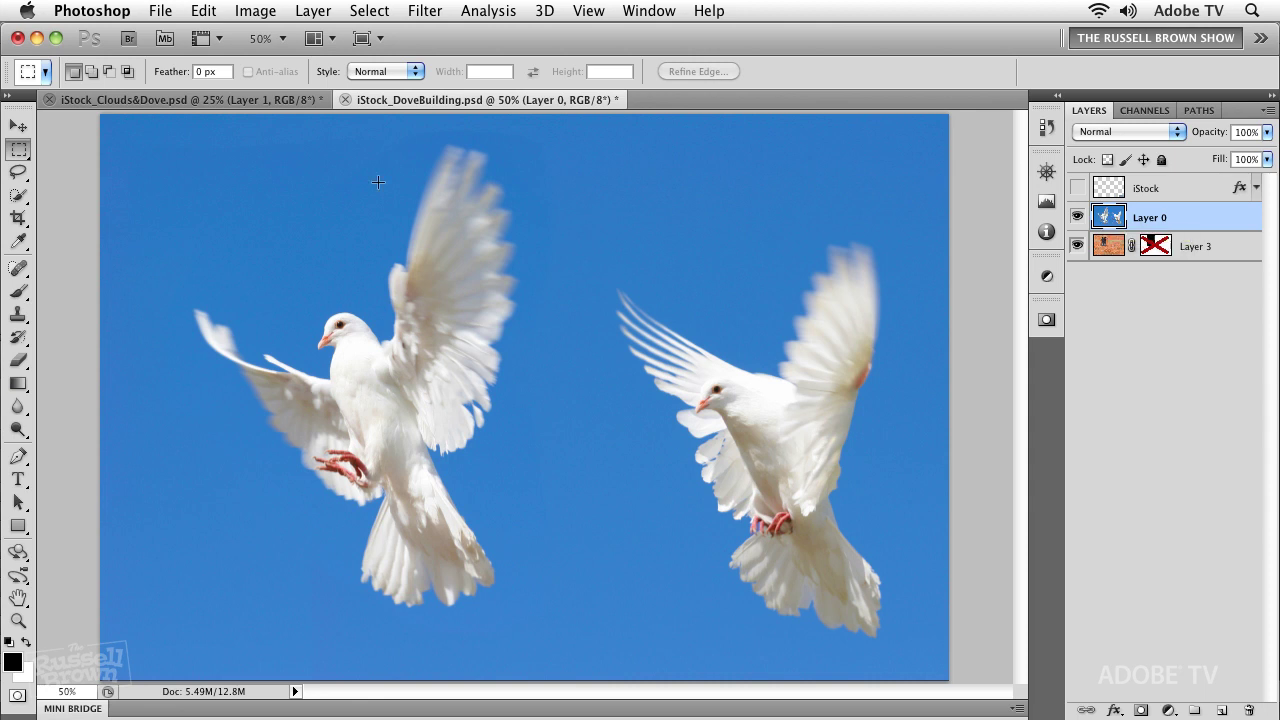
Step: Color Range-sample the blue sky with Localized Color Clusters, Range 100% and Fuzziness 112
click(368, 10)
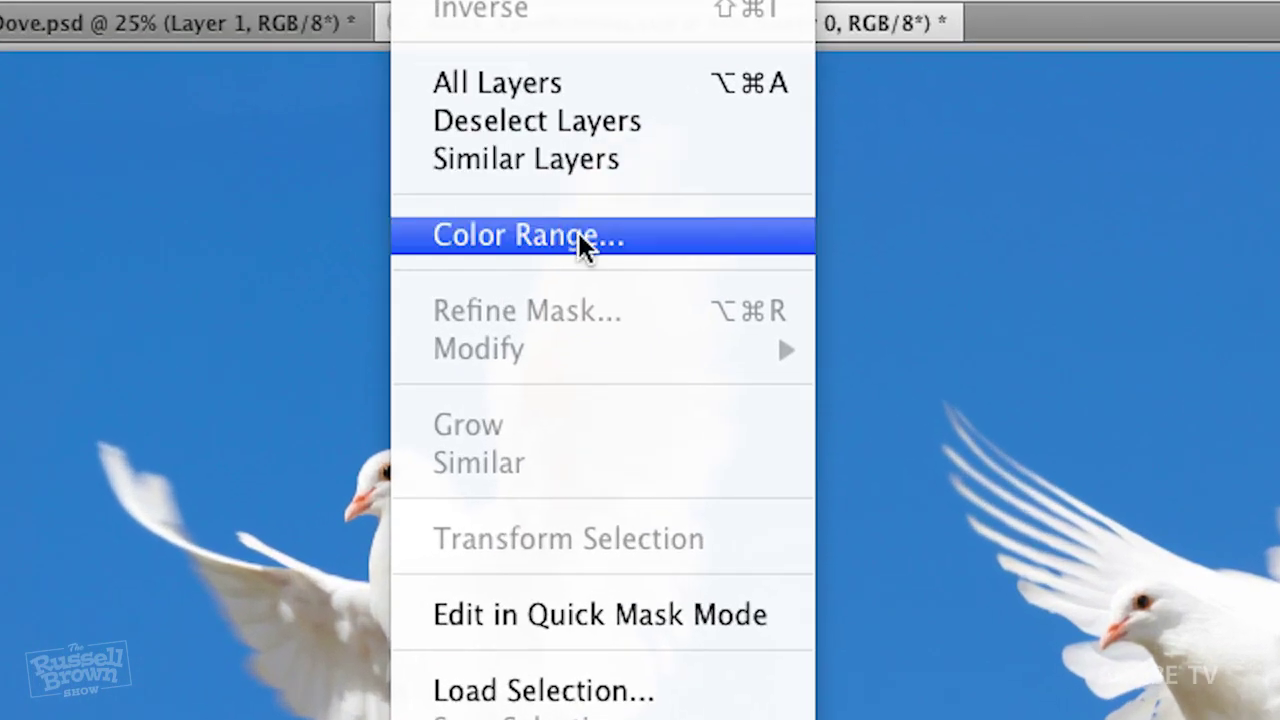
click(580, 232)
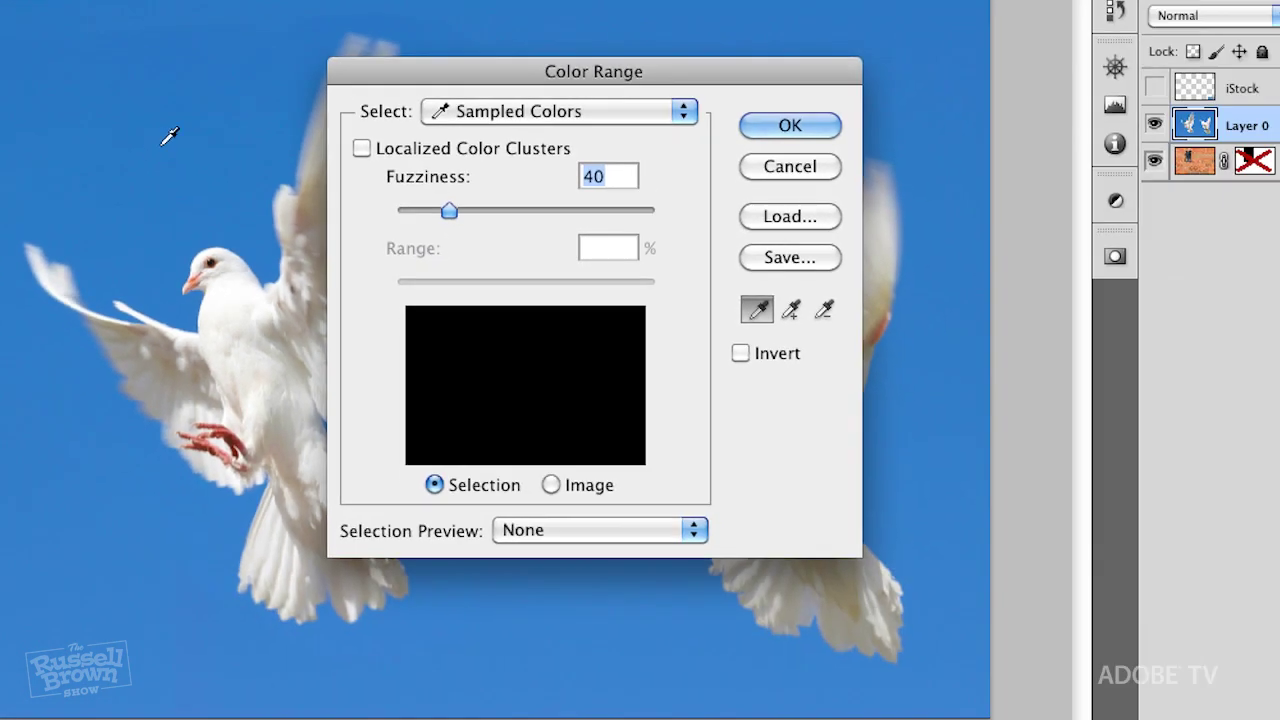
drag(434, 80, 755, 85)
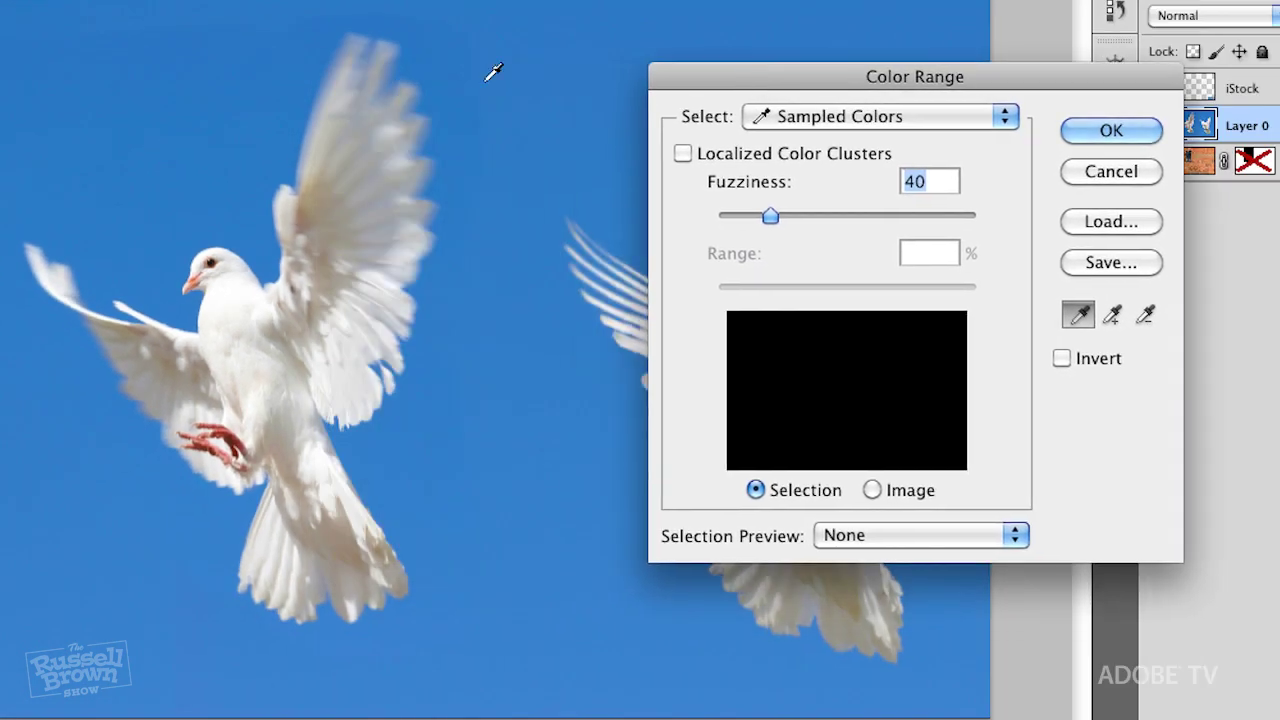
click(171, 58)
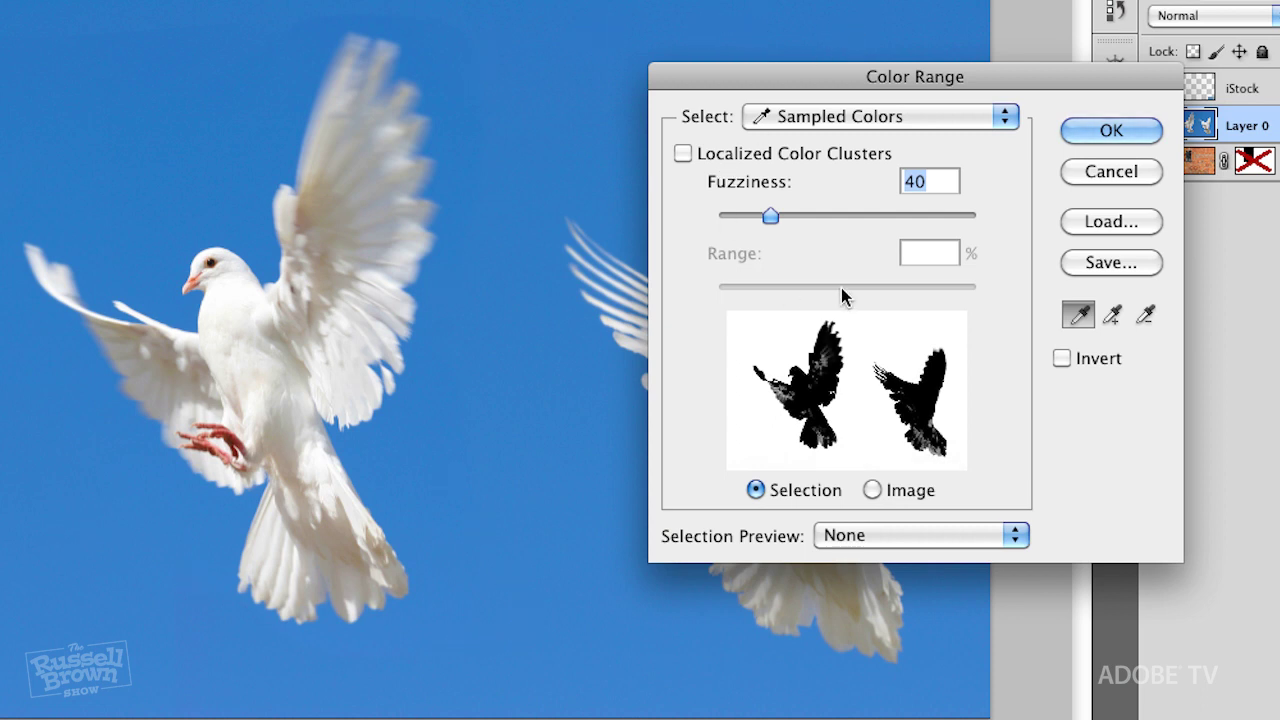
mouse_move(760, 218)
mouse_down()
mouse_move(776, 215)
mouse_move(763, 217)
mouse_up()
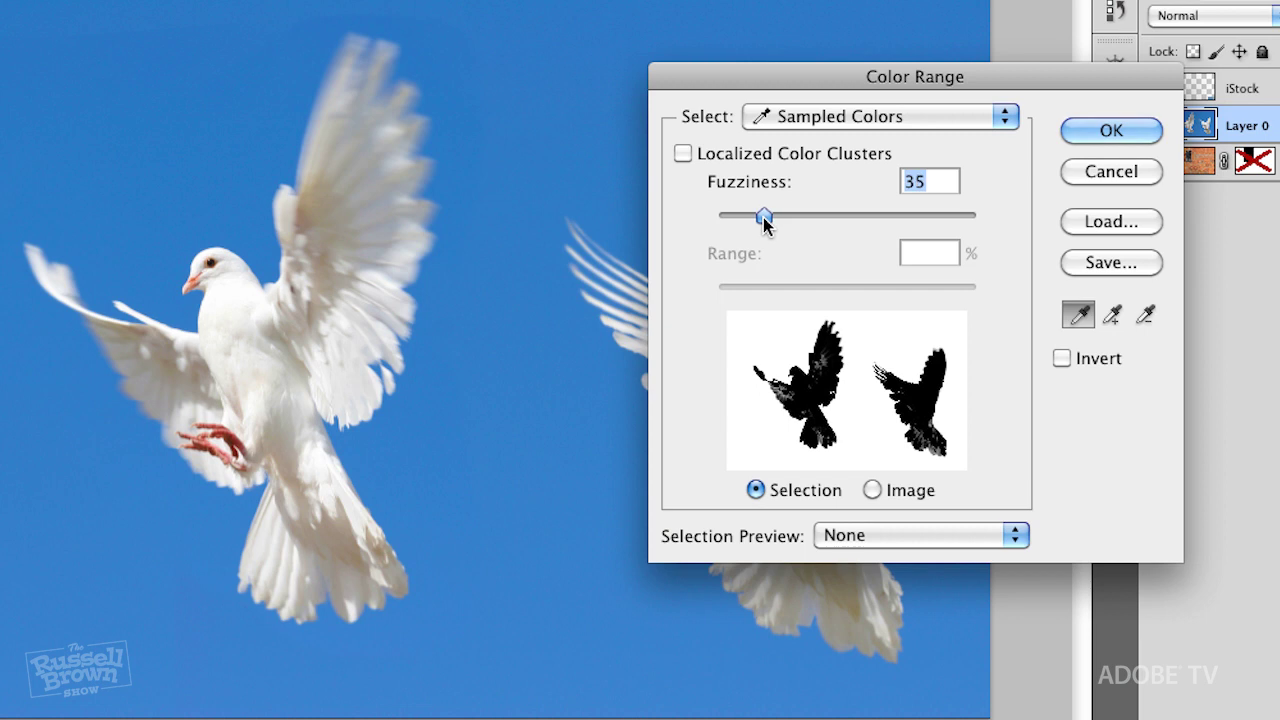
click(682, 155)
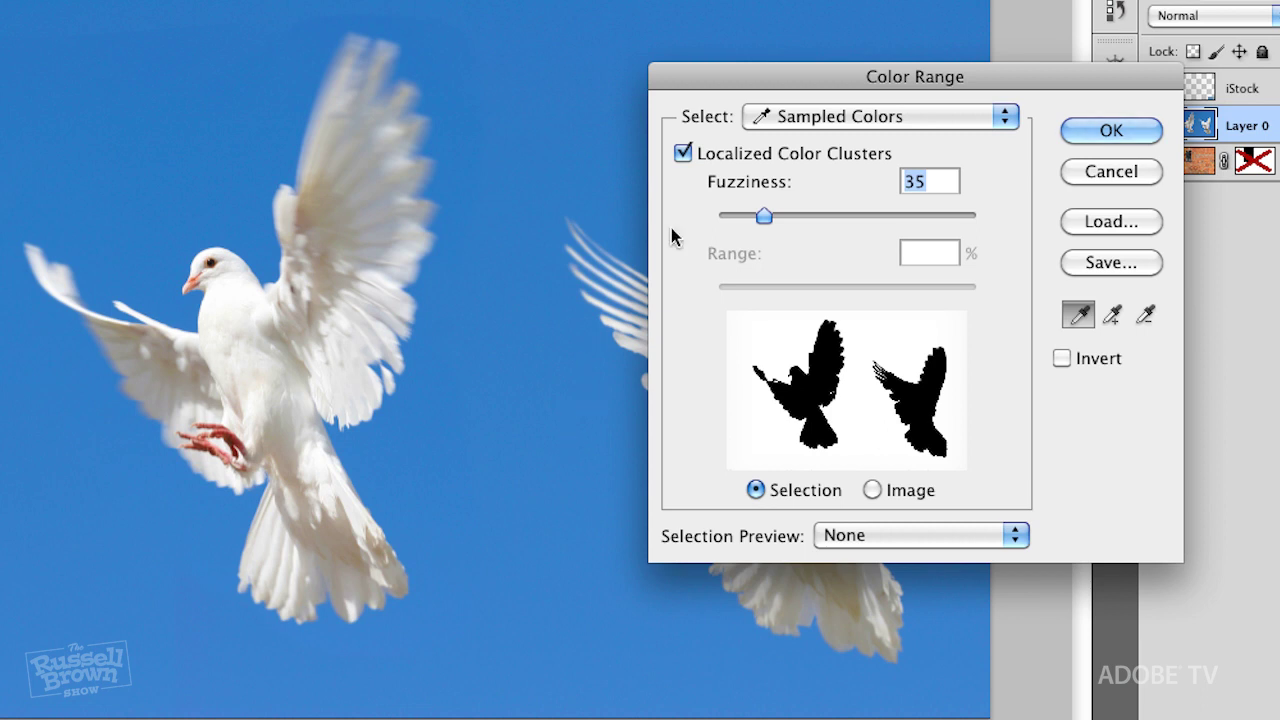
drag(756, 88, 914, 43)
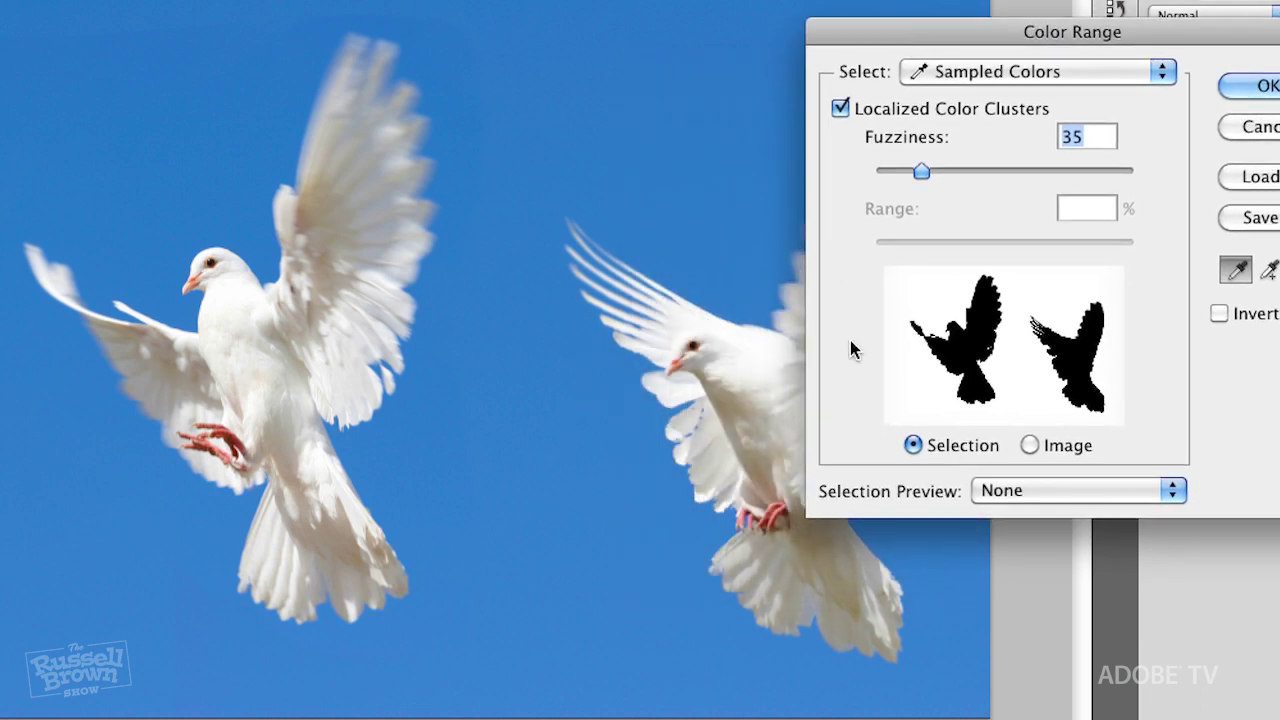
click(962, 662)
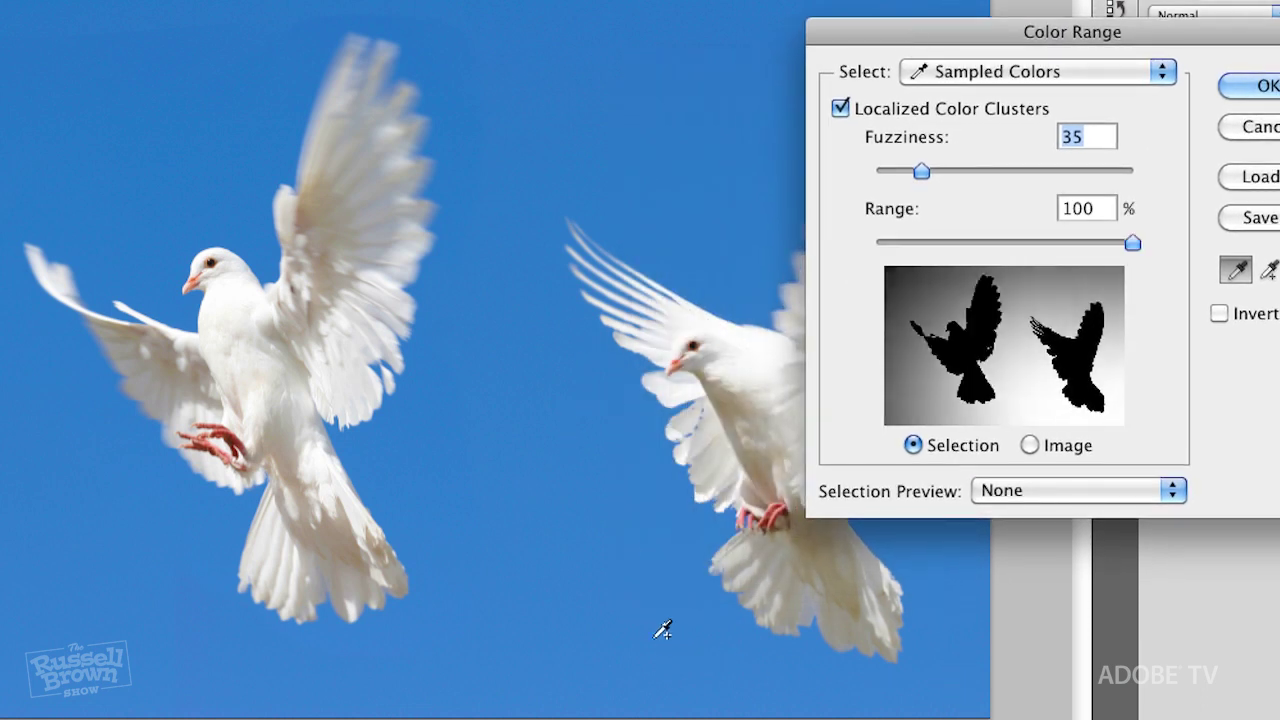
mouse_move(541, 119)
mouse_down()
mouse_move(543, 86)
mouse_move(237, 34)
mouse_move(73, 71)
mouse_up()
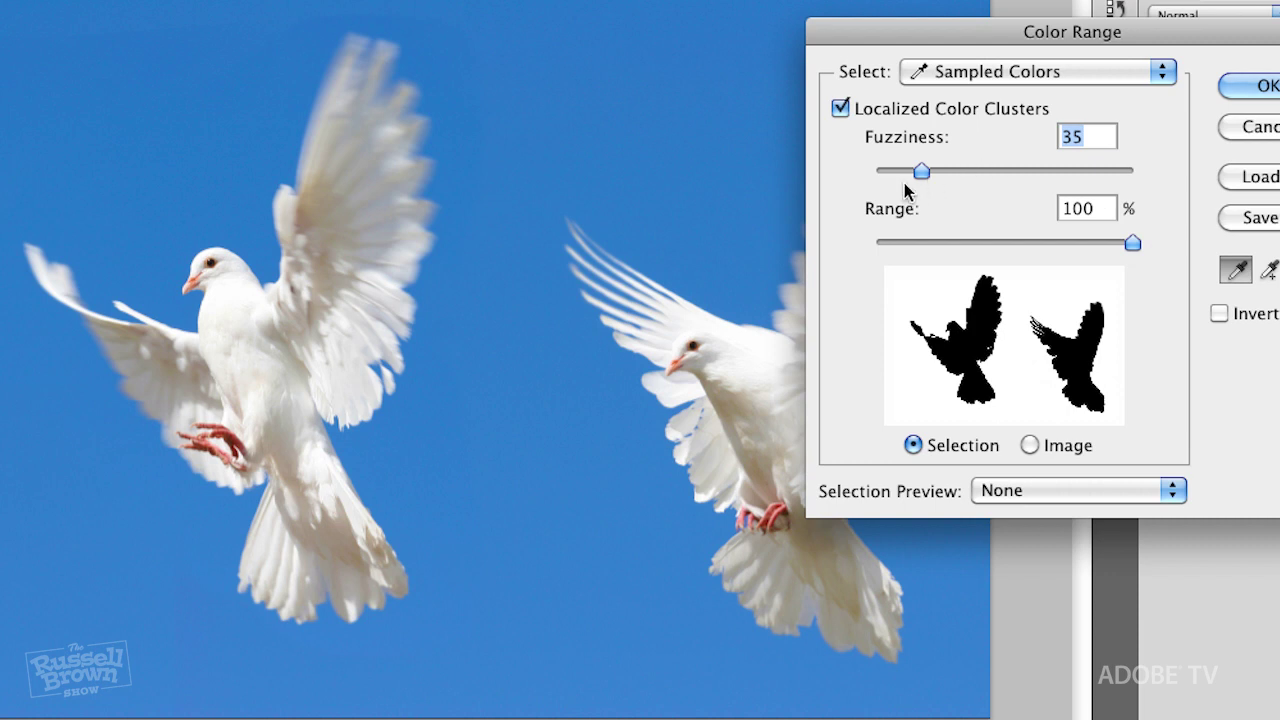
drag(922, 171, 1020, 174)
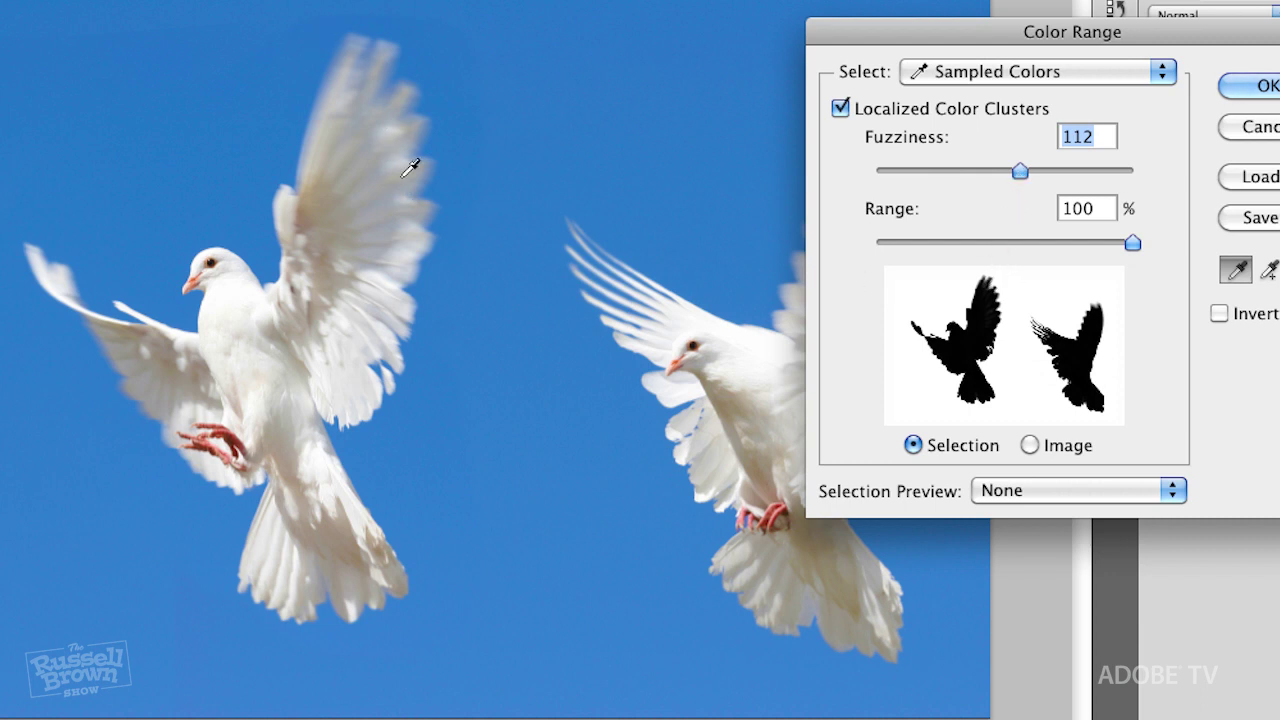
click(1262, 93)
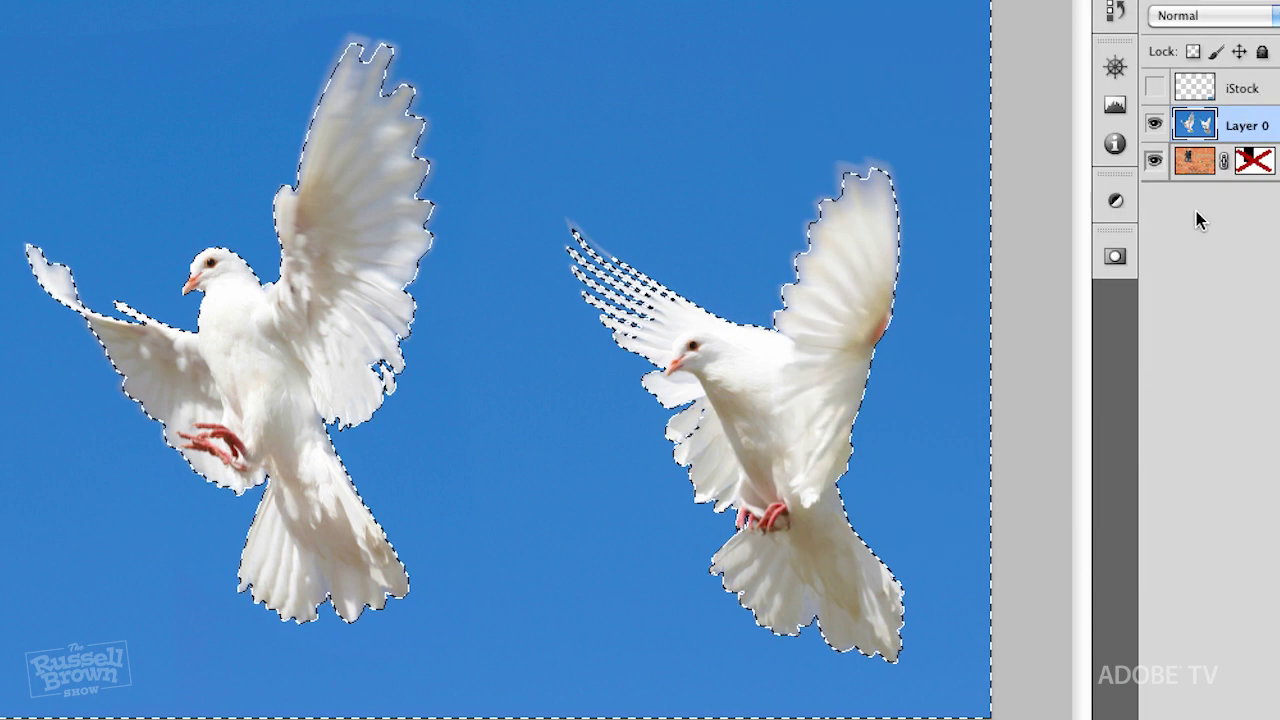
Step: Add an inverted pixel mask to Layer 0 from the selection and zoom in on the wing
click(1117, 258)
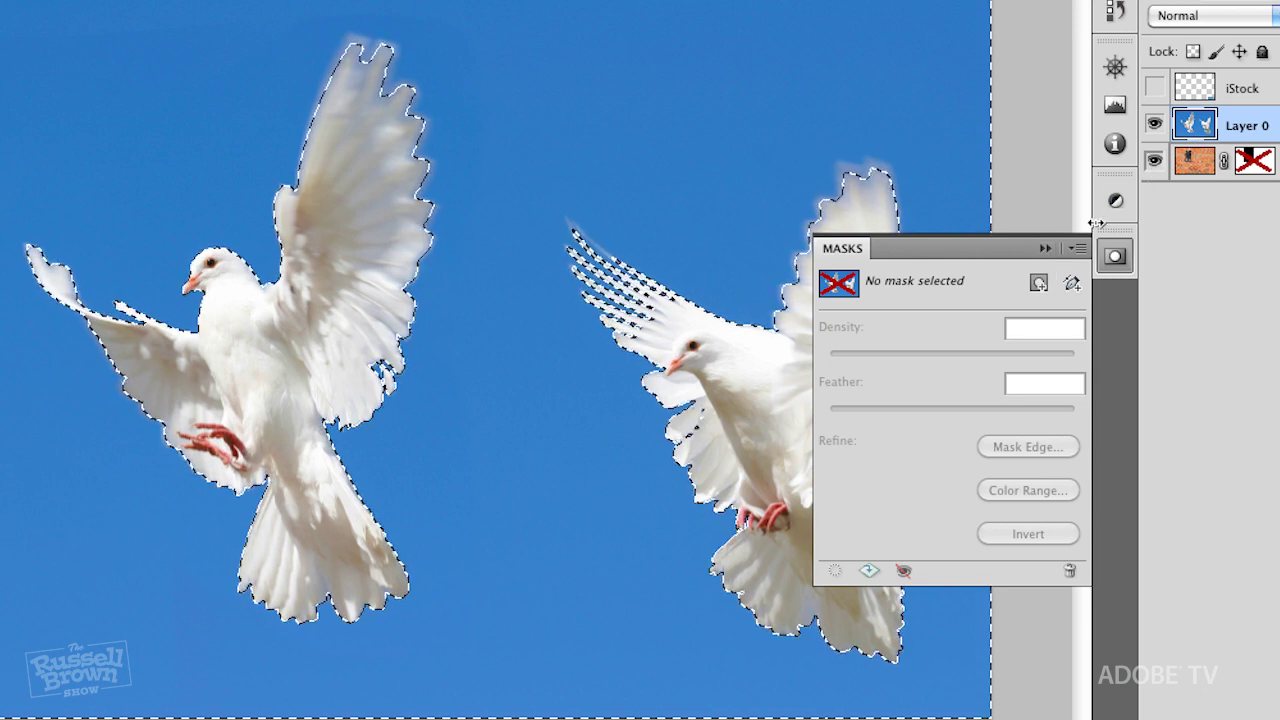
click(1038, 285)
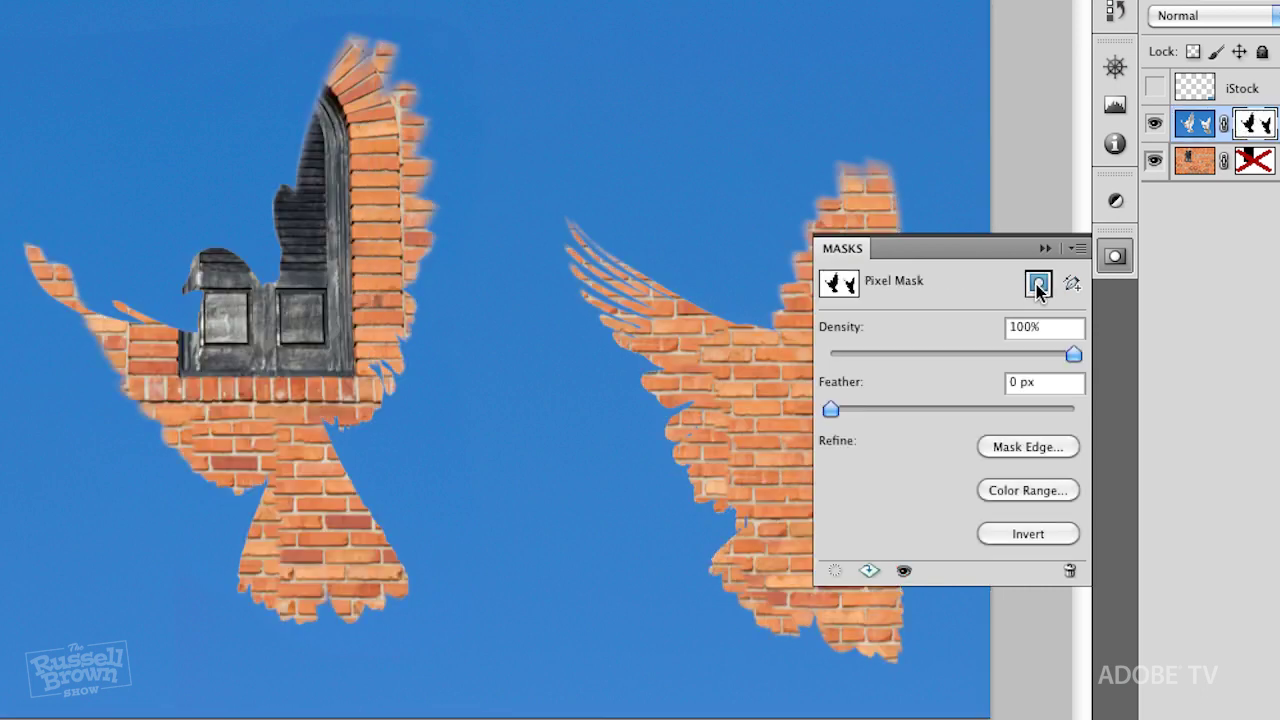
click(1027, 534)
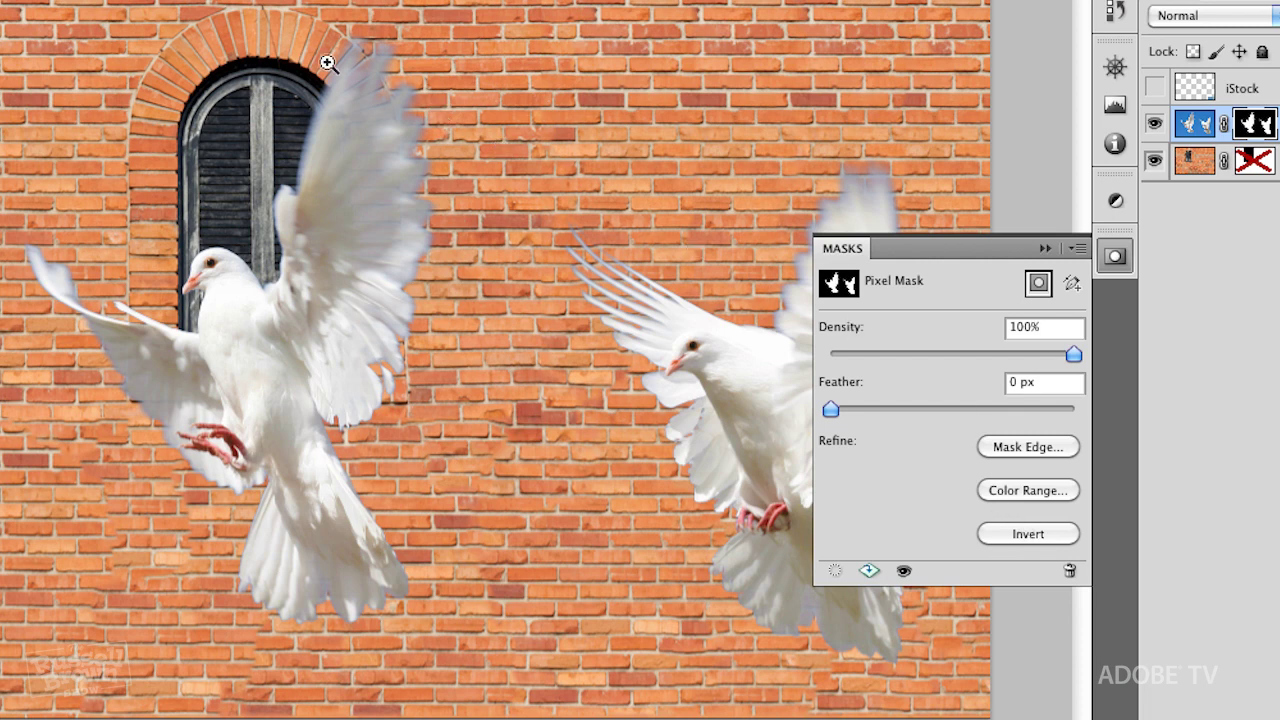
drag(257, 20, 371, 166)
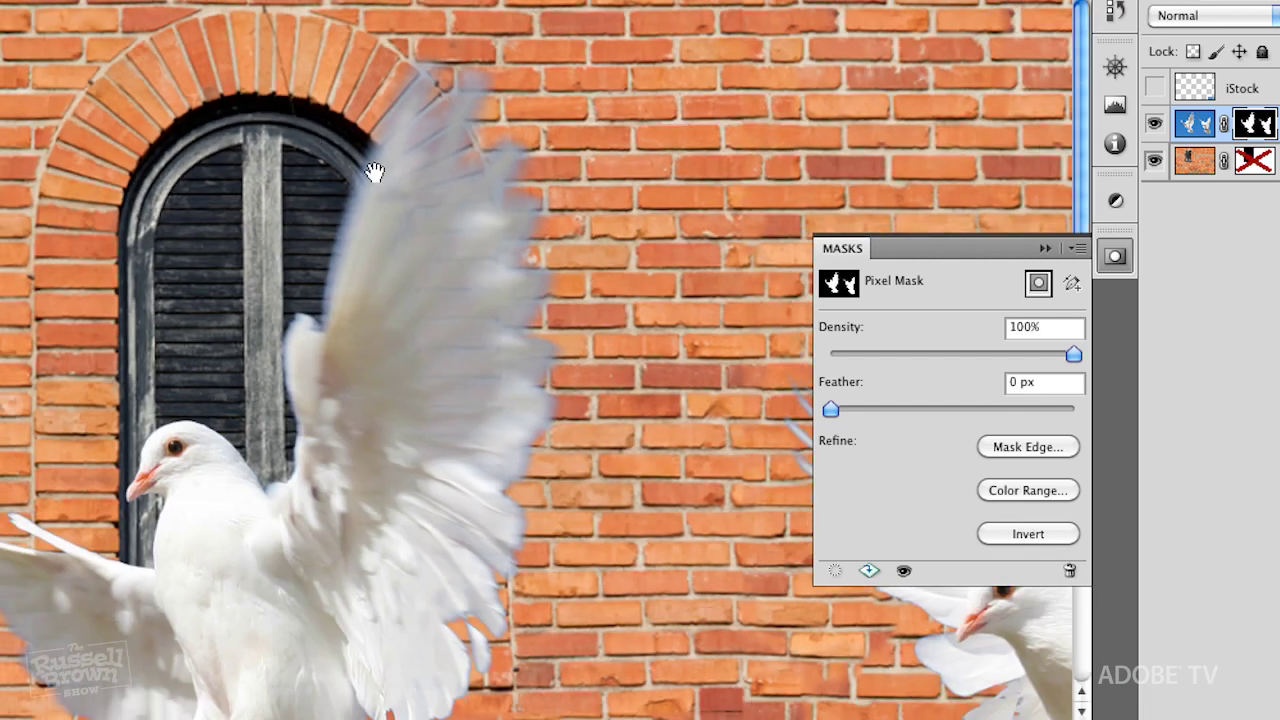
drag(466, 200, 471, 209)
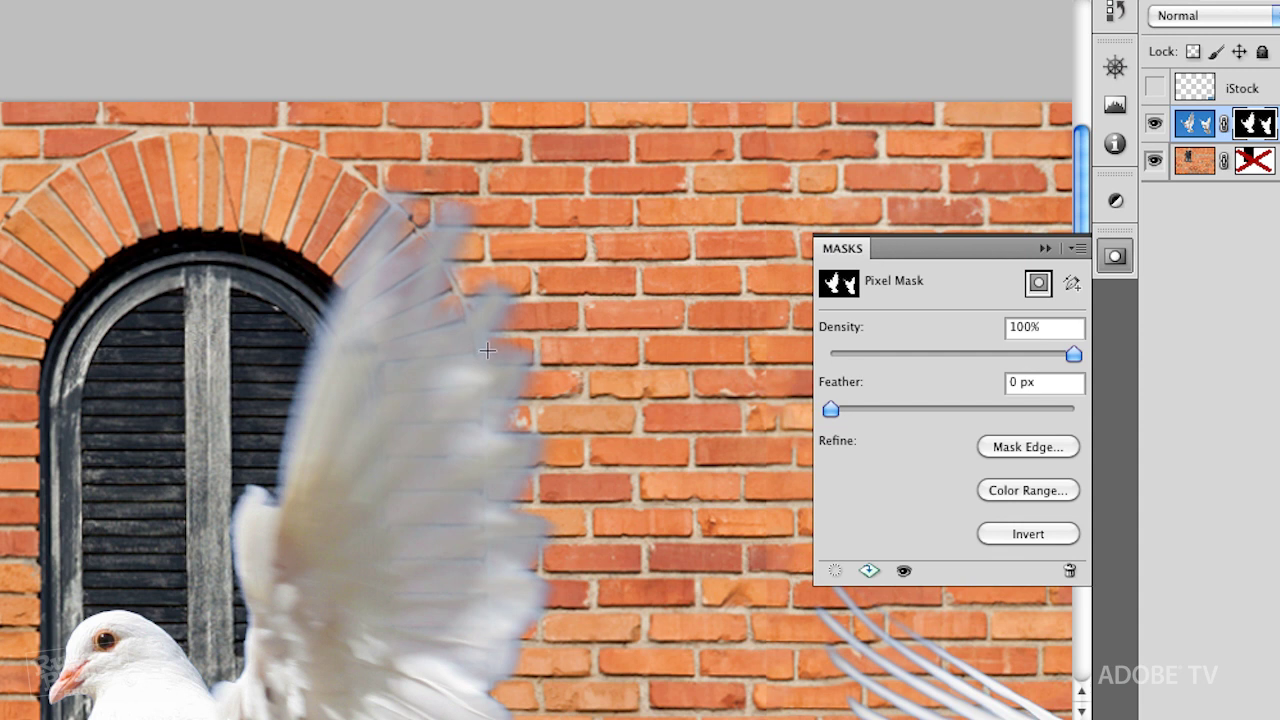
Step: In Mask Edge, set Smart Radius to 34.2 px, preview the radius, and shift the edge +7%
click(1047, 452)
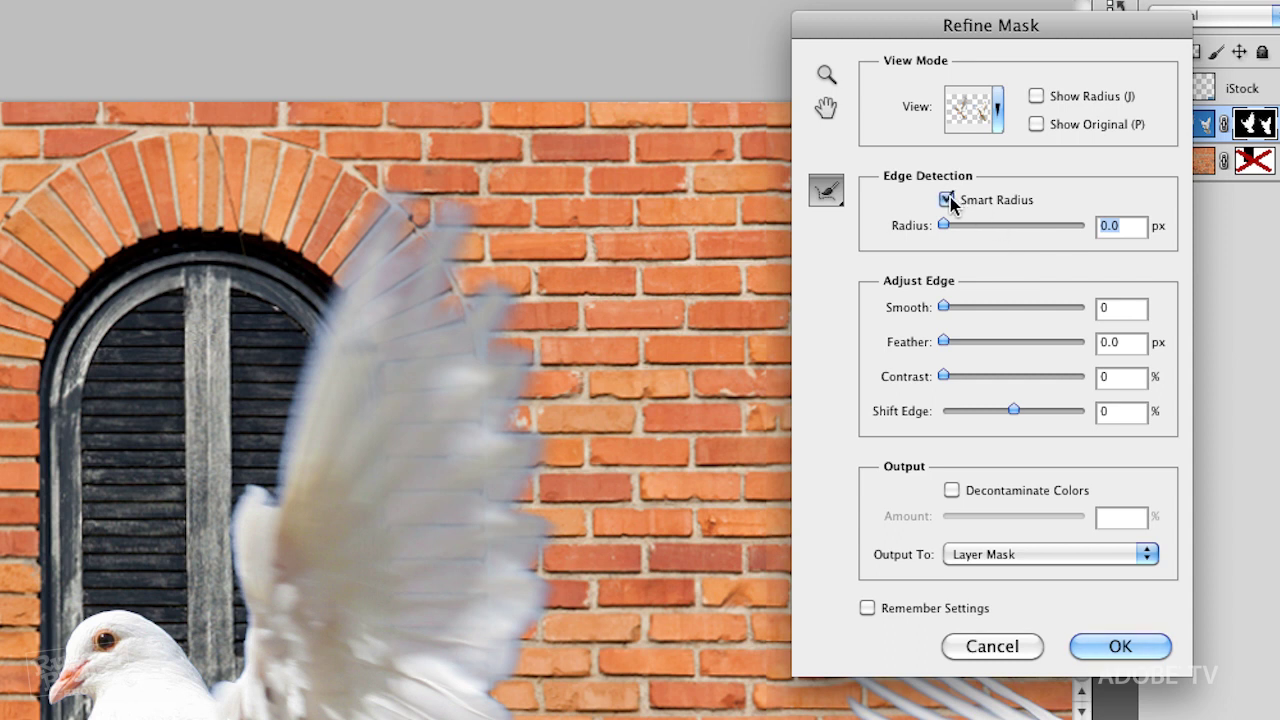
drag(943, 227, 1018, 225)
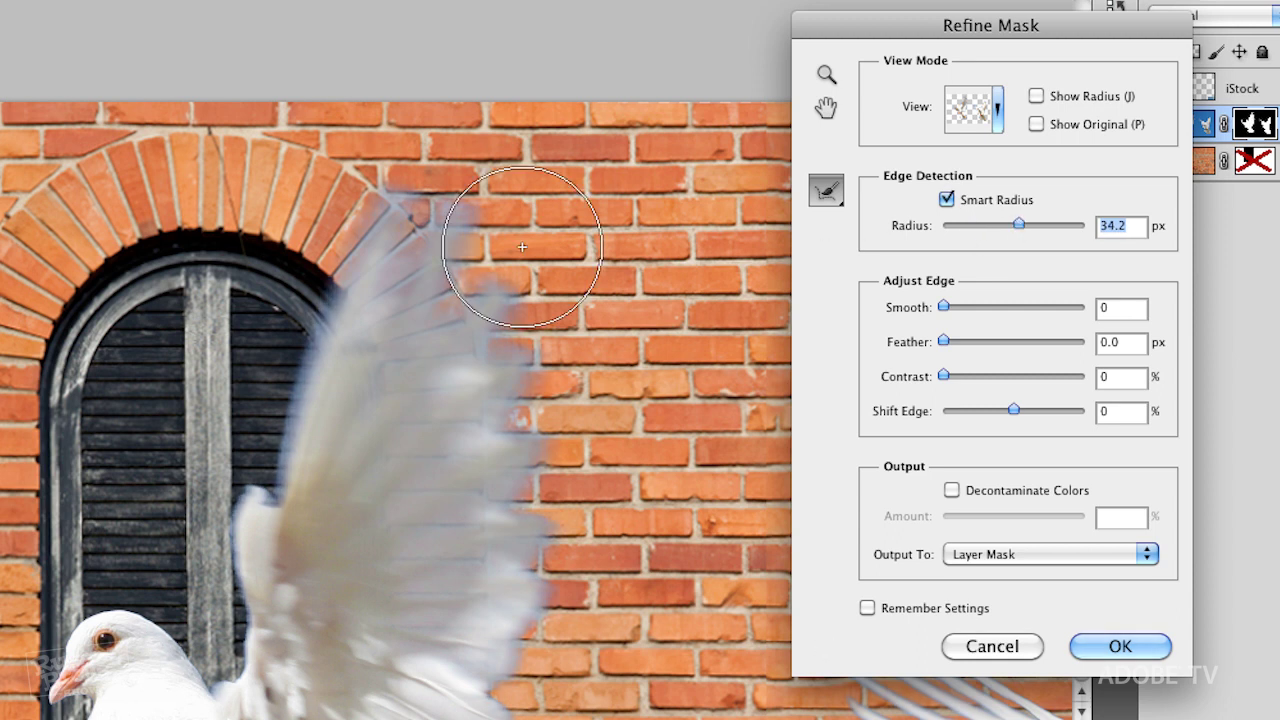
click(1036, 96)
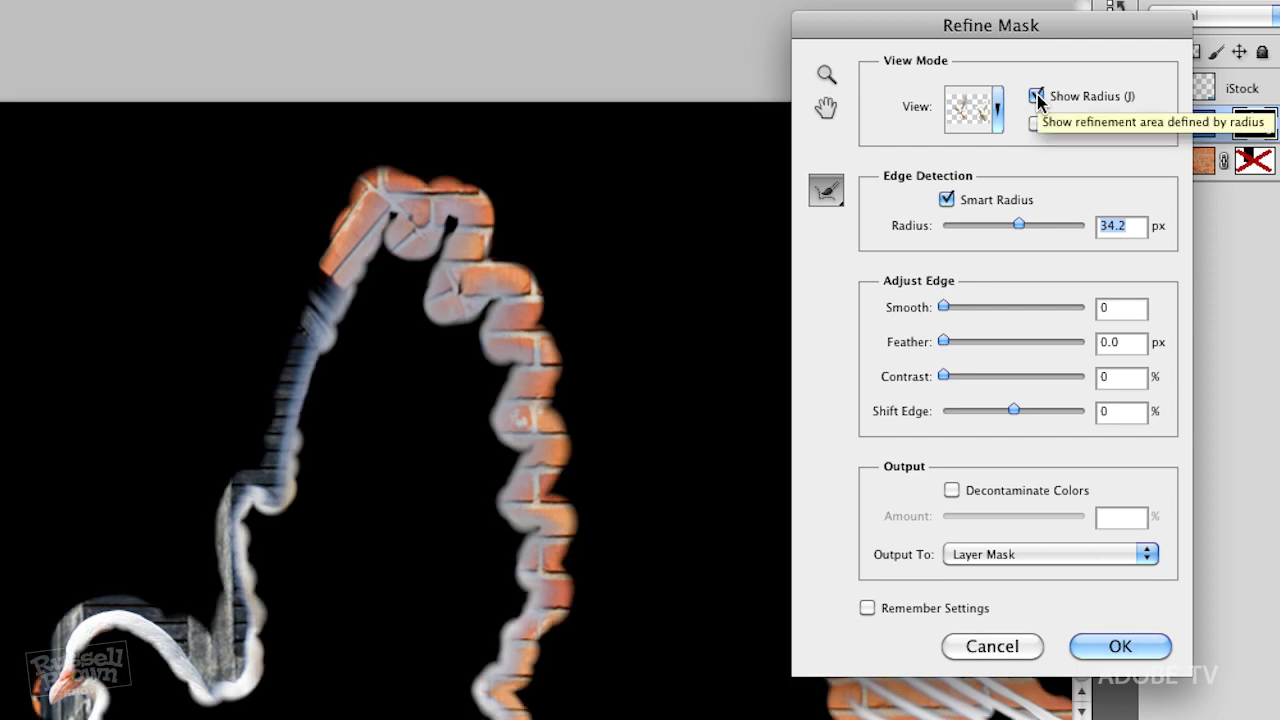
click(1037, 97)
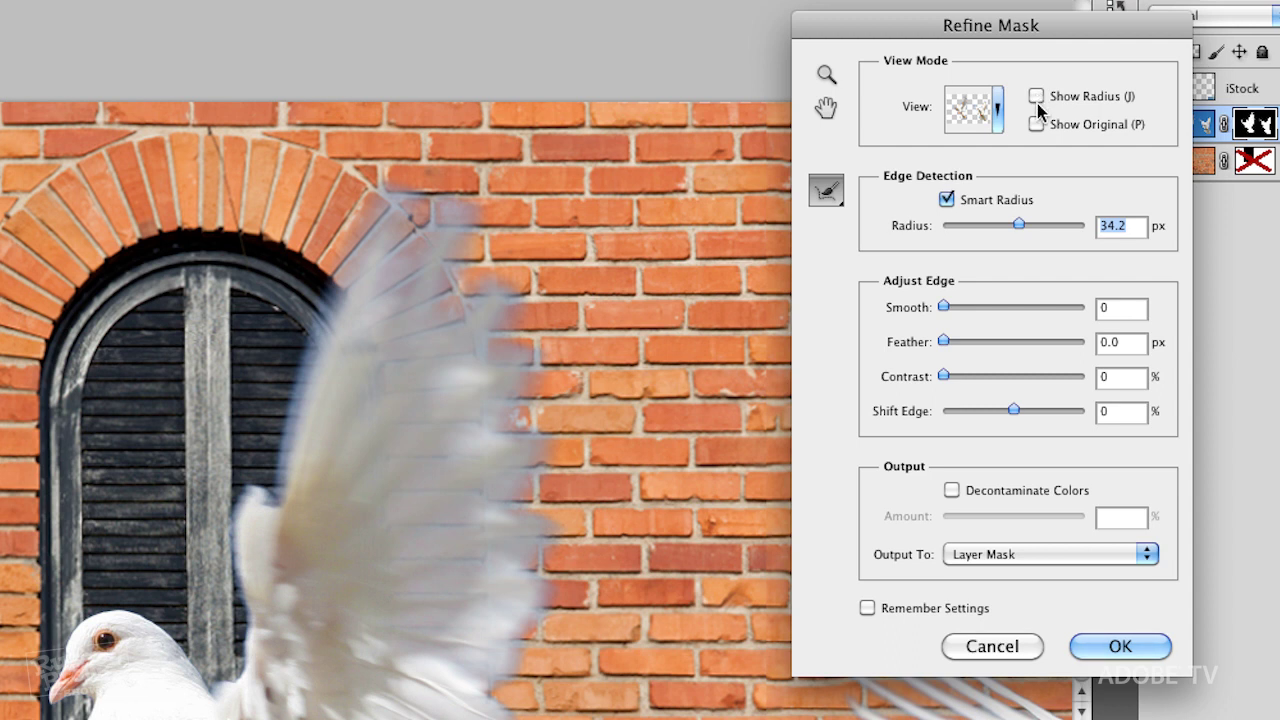
click(1018, 408)
mouse_move(1018, 407)
mouse_down()
mouse_move(1046, 405)
mouse_move(1000, 405)
mouse_move(1018, 405)
mouse_up()
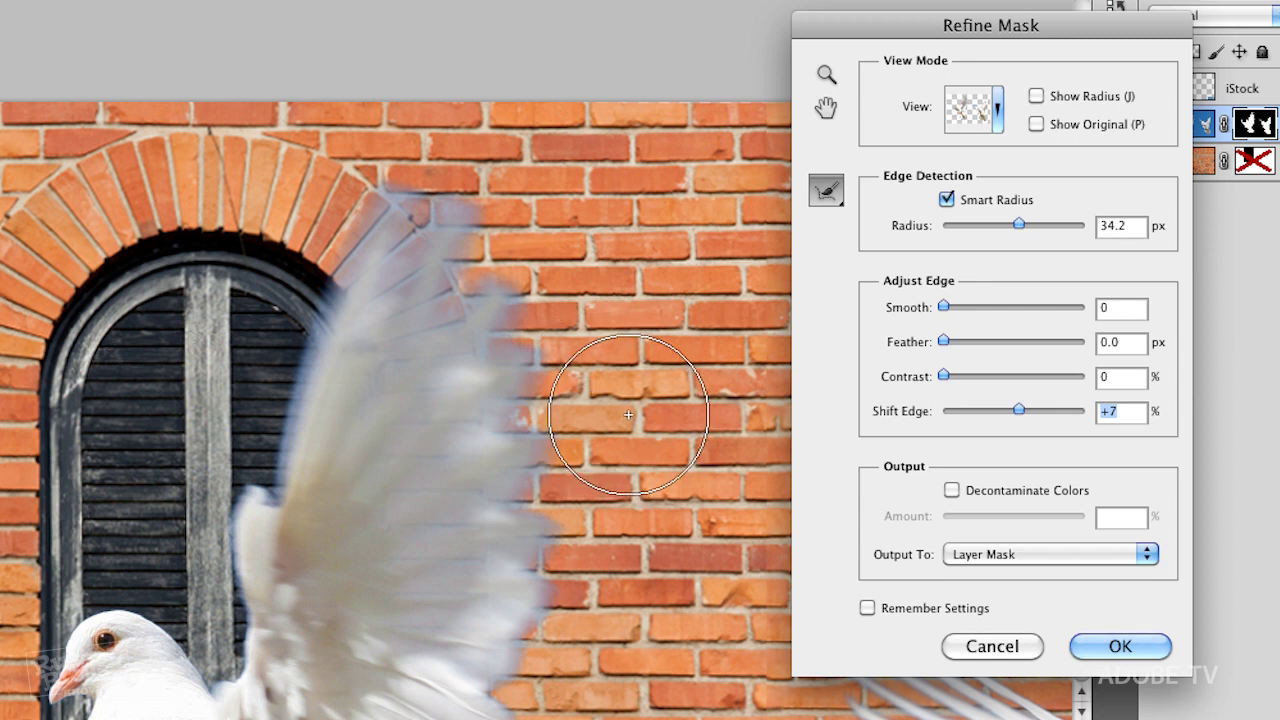
Step: Enable Decontaminate Colors at 72% and output the refined mask to a new layer with layer mask
click(974, 491)
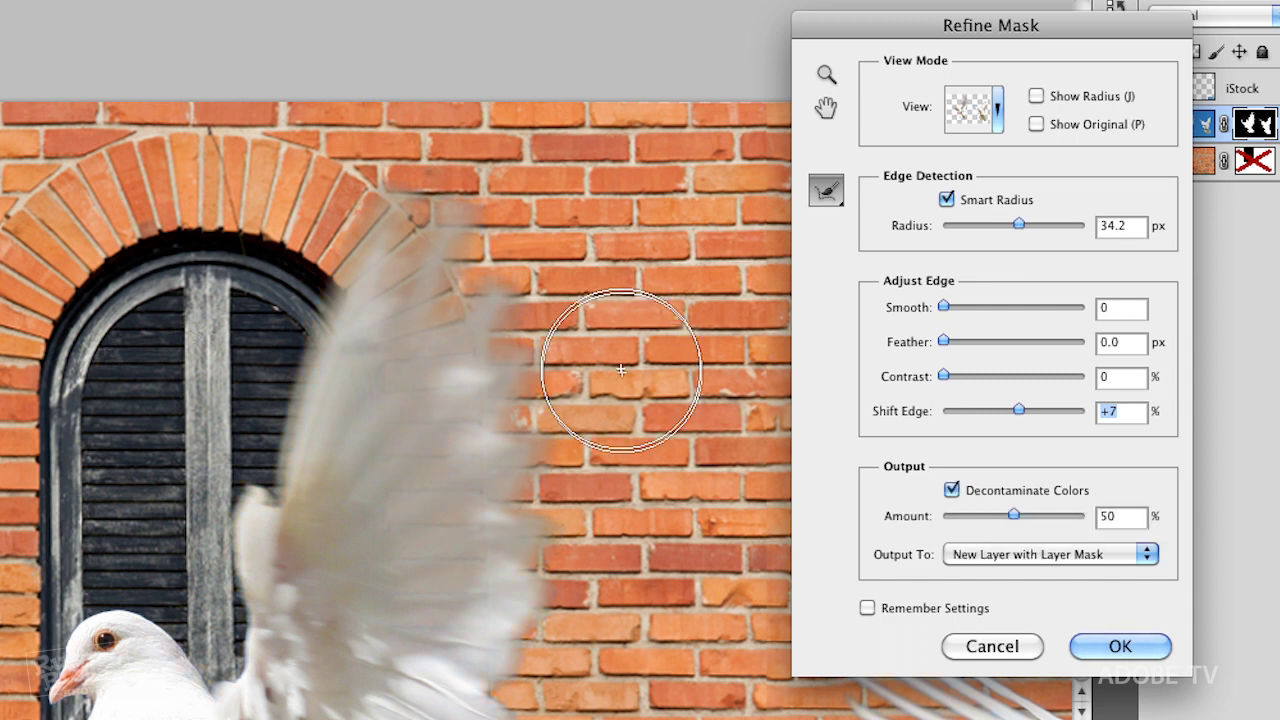
ctrl+click(486, 329)
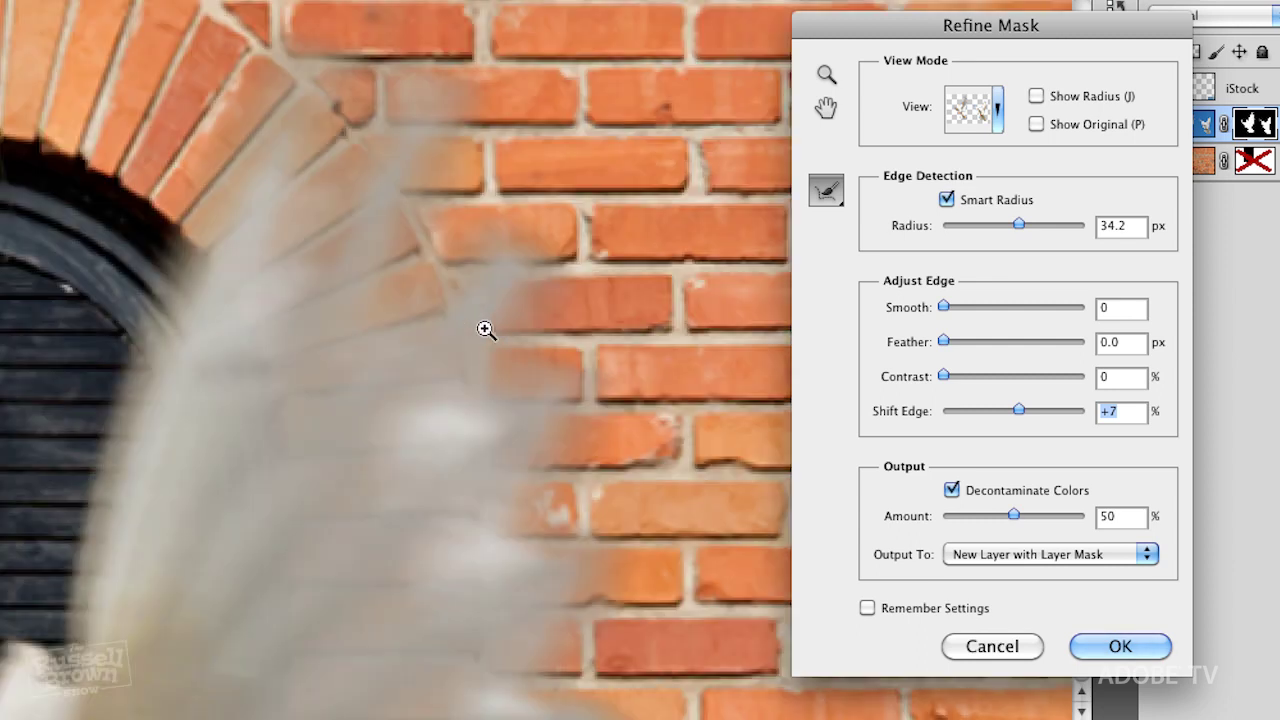
click(952, 491)
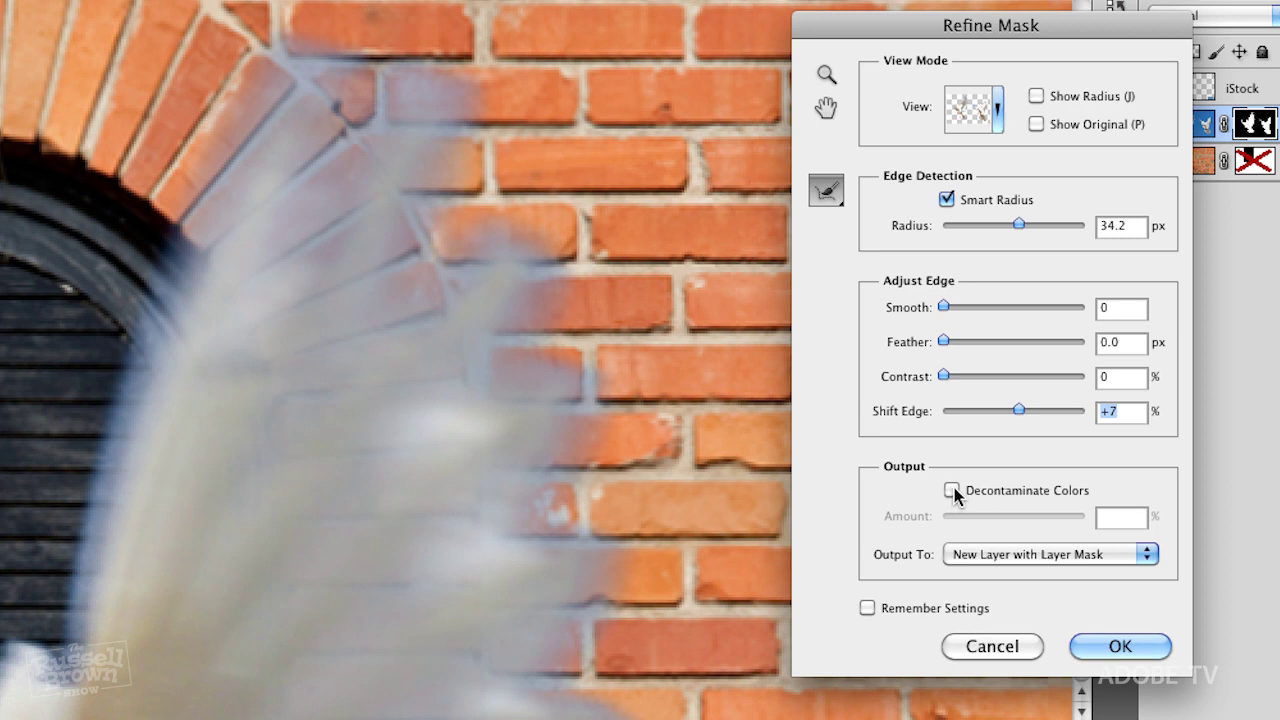
click(954, 488)
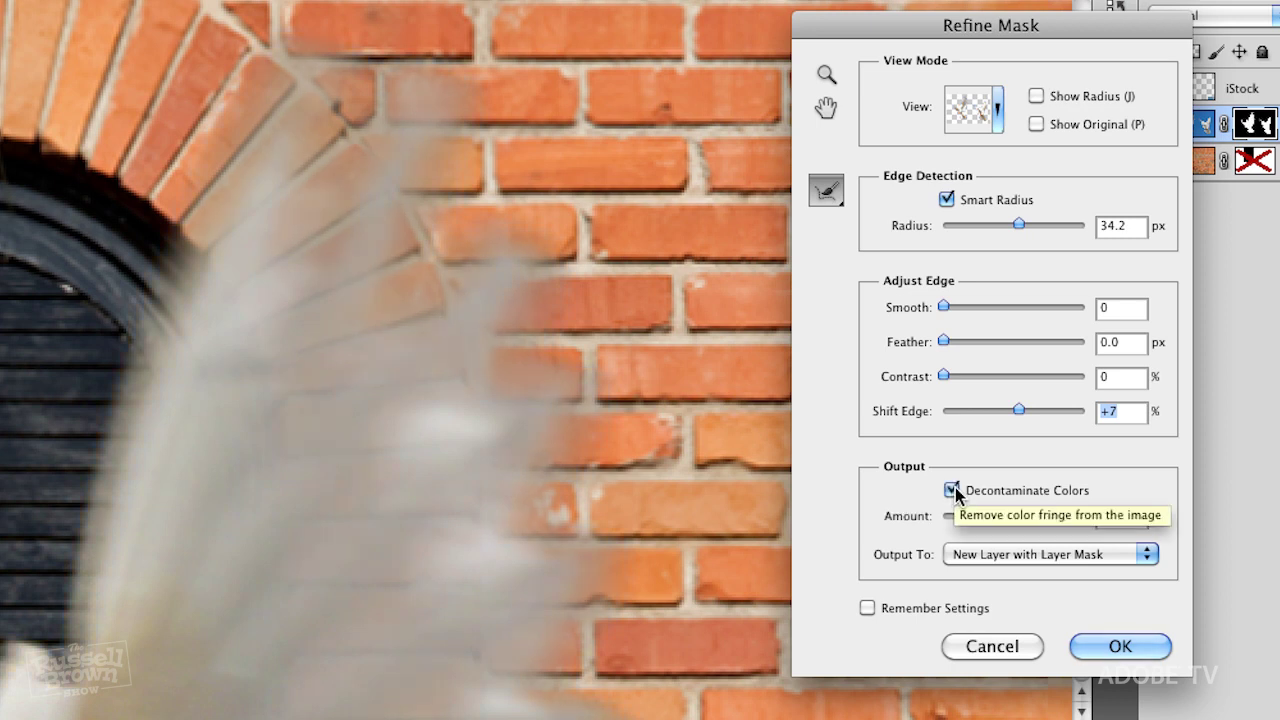
click(954, 488)
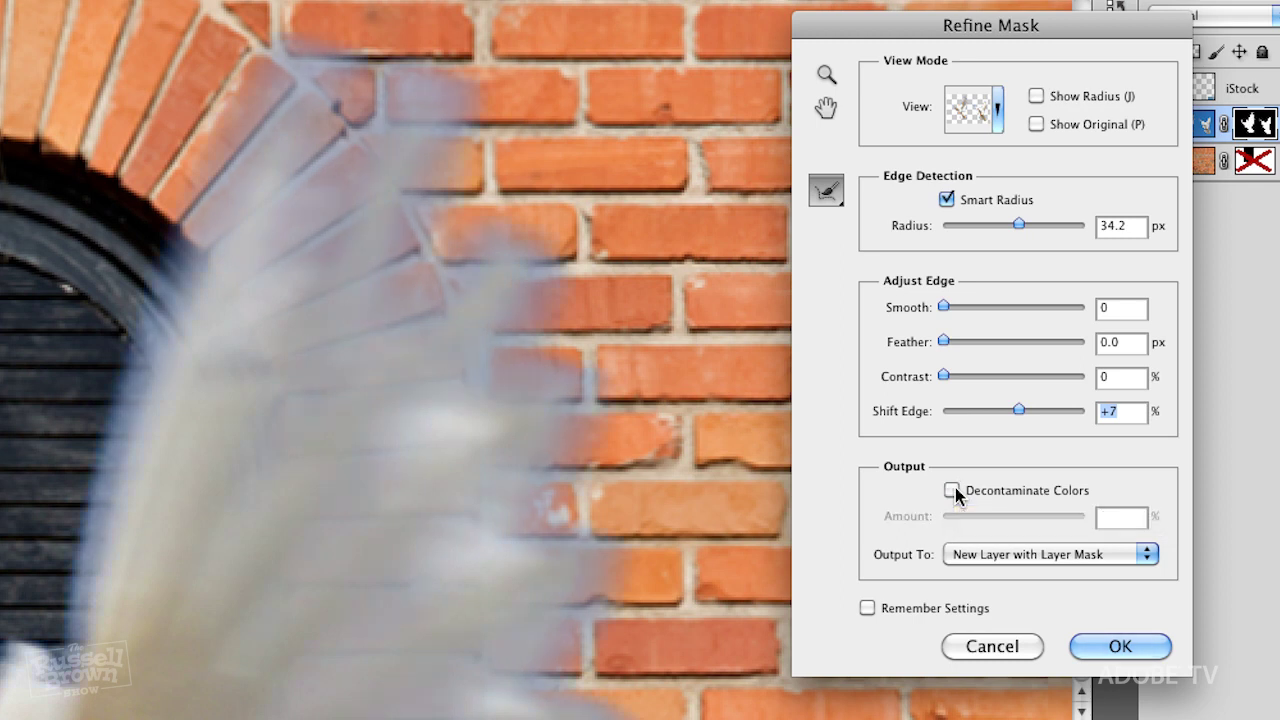
click(954, 488)
drag(1019, 515, 1040, 509)
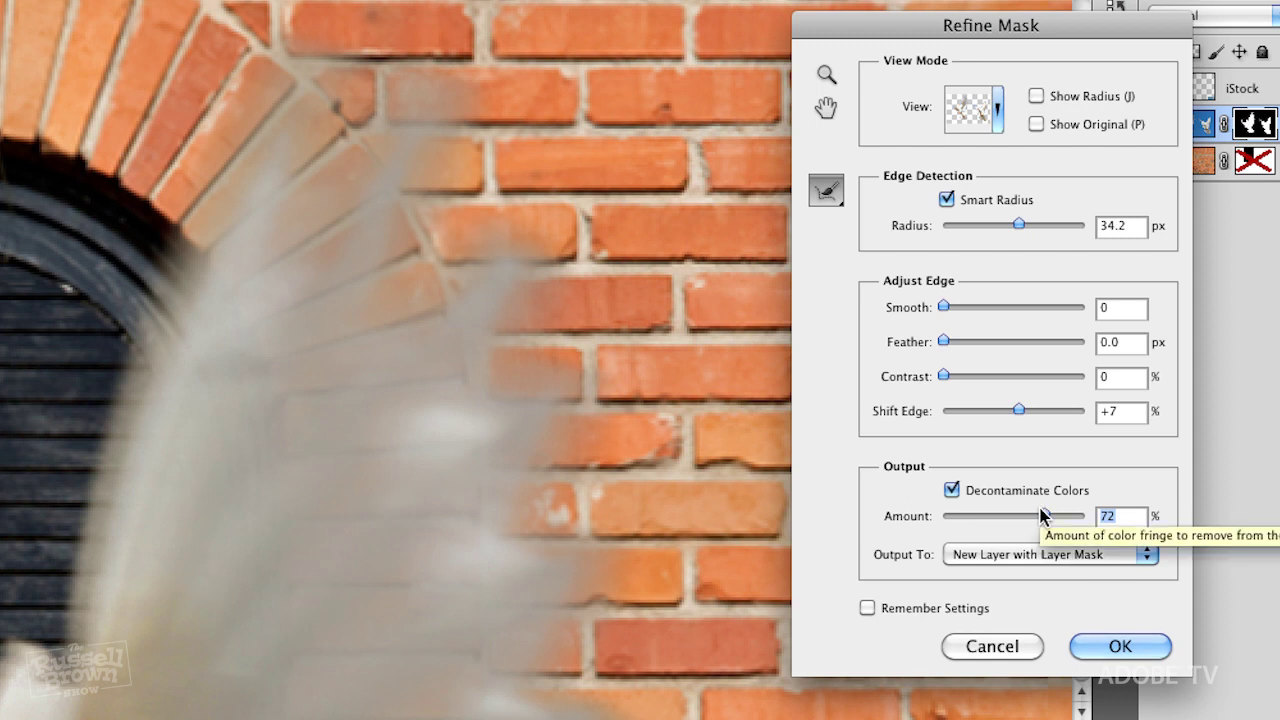
click(1101, 647)
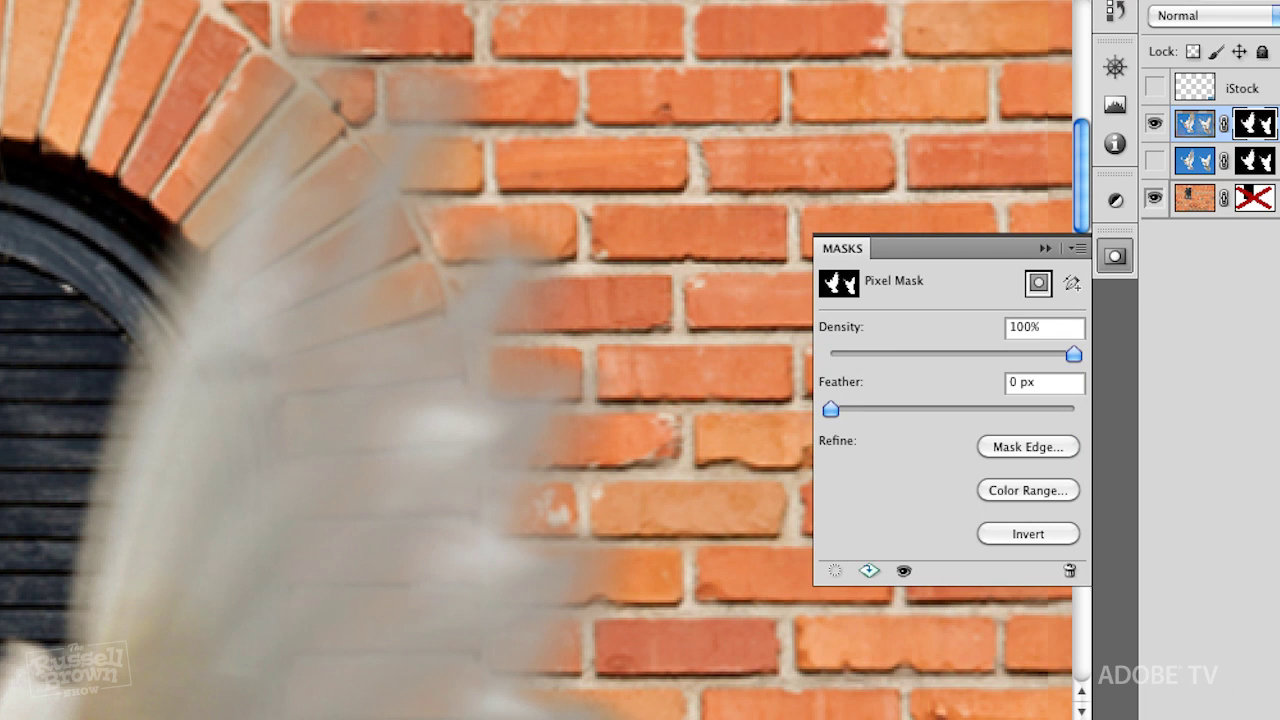
Step: Fit the full image on screen to check both doves over the brick wall
key(super+0)
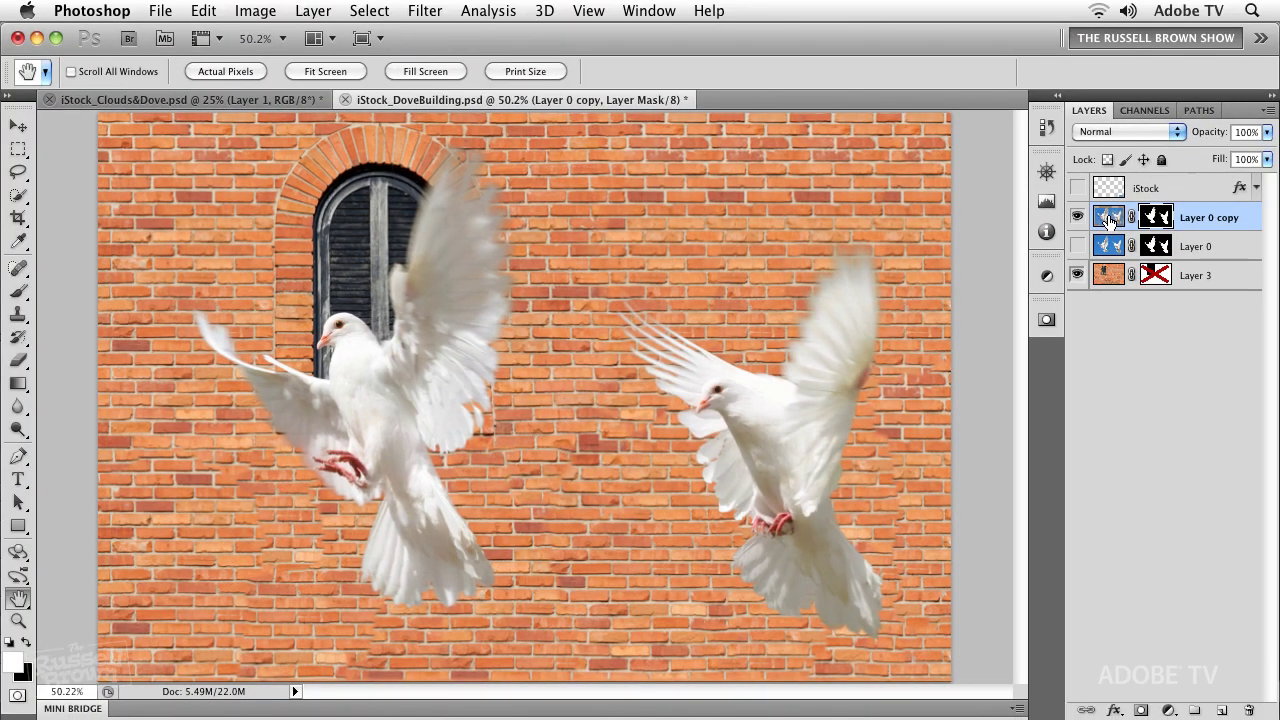
Step: Duplicate Layer 0 copy as Layer 0 copy 2 and set Layer 0 copy to Screen blending
drag(1108, 220, 1229, 707)
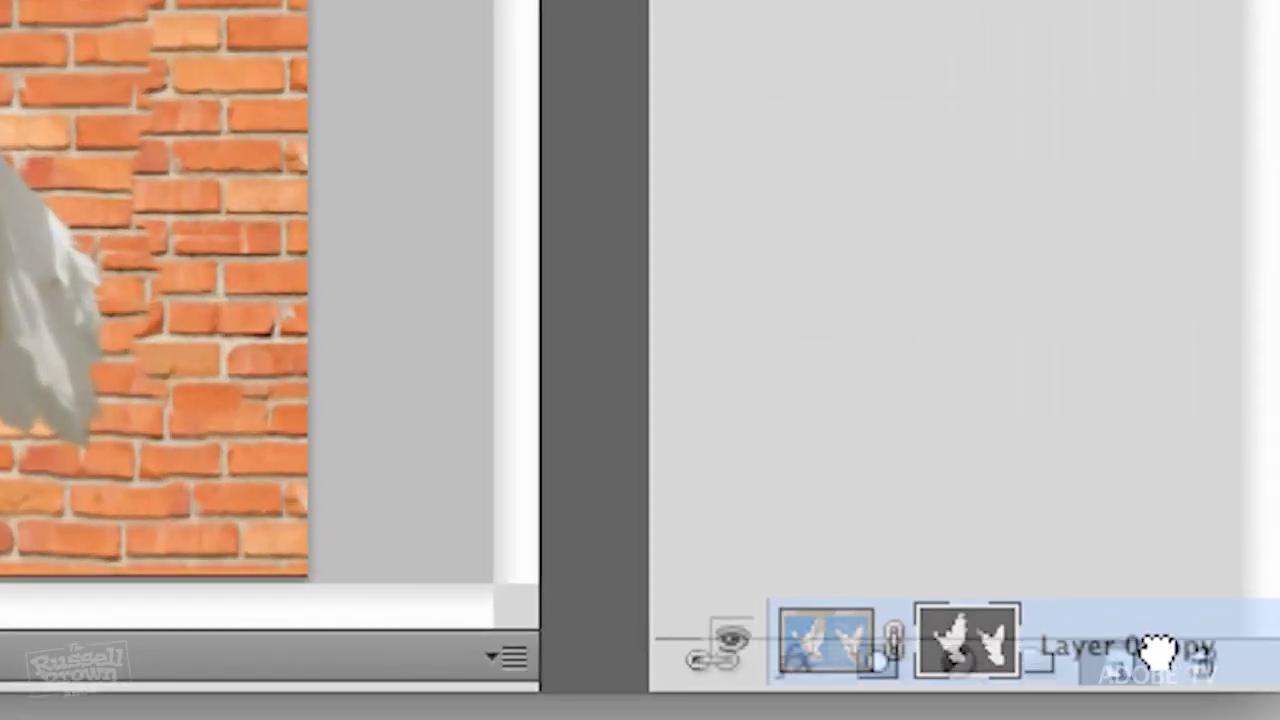
drag(1140, 655, 1137, 668)
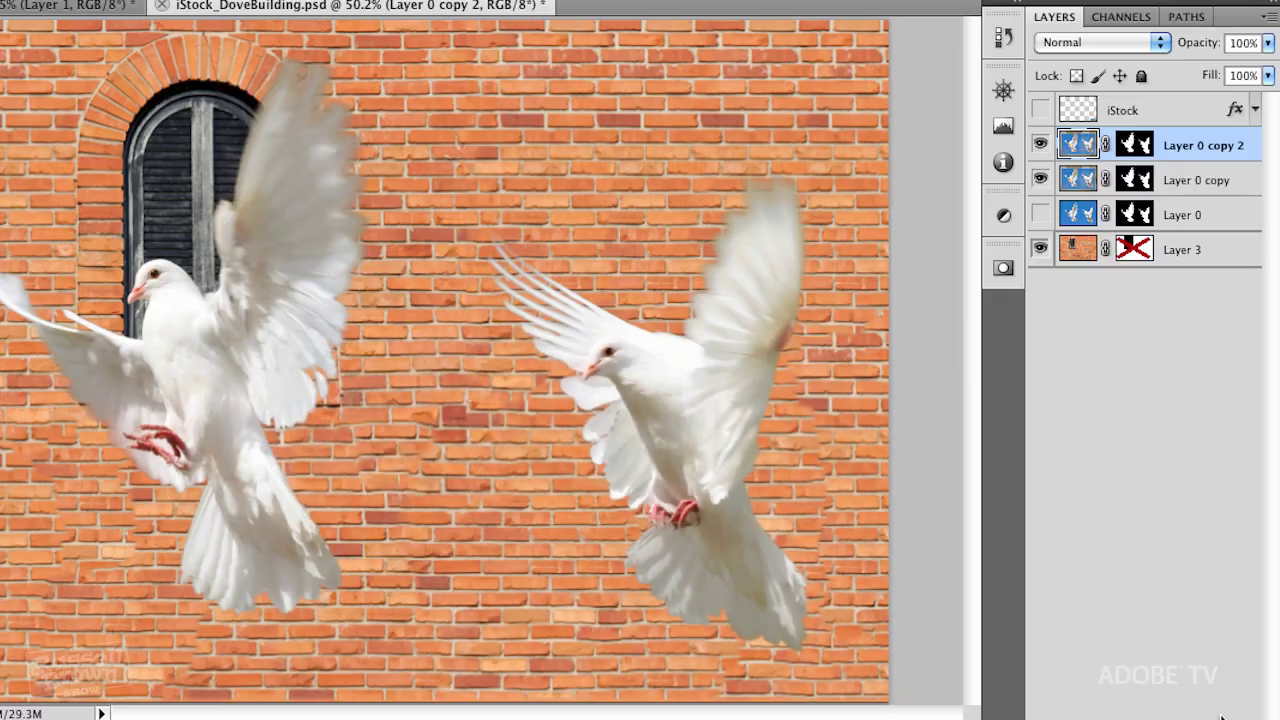
click(1083, 180)
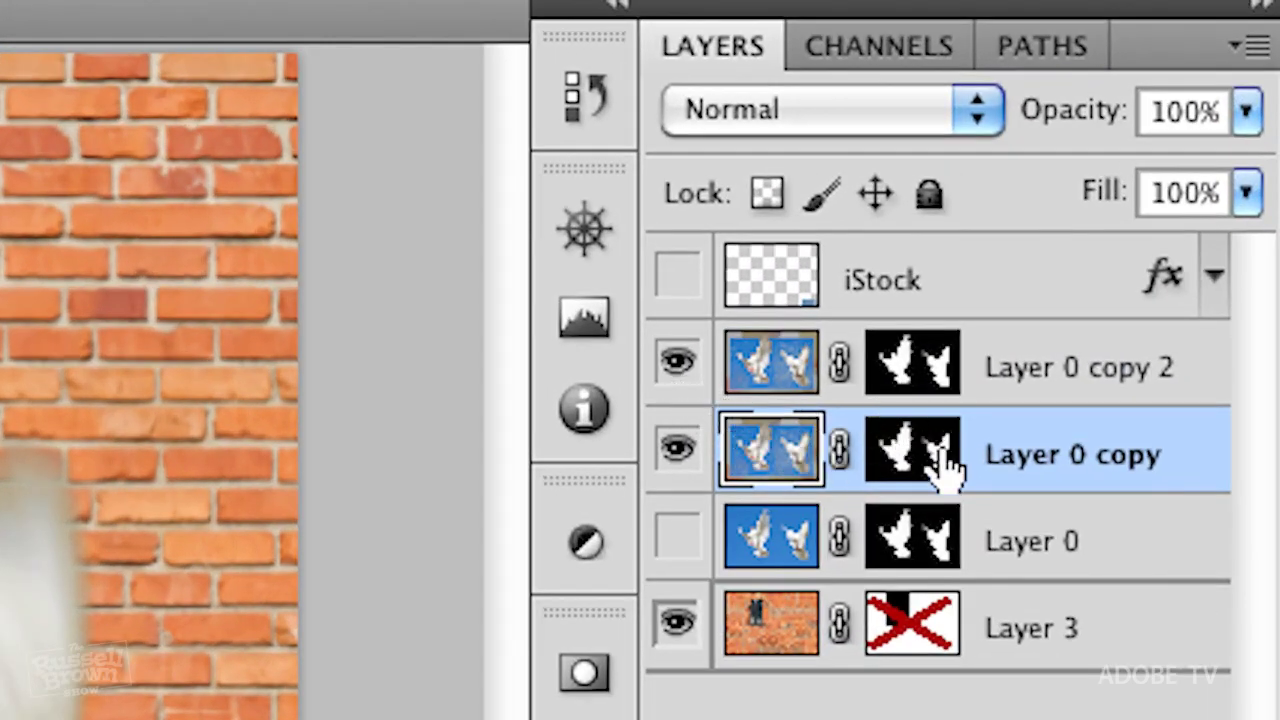
click(758, 112)
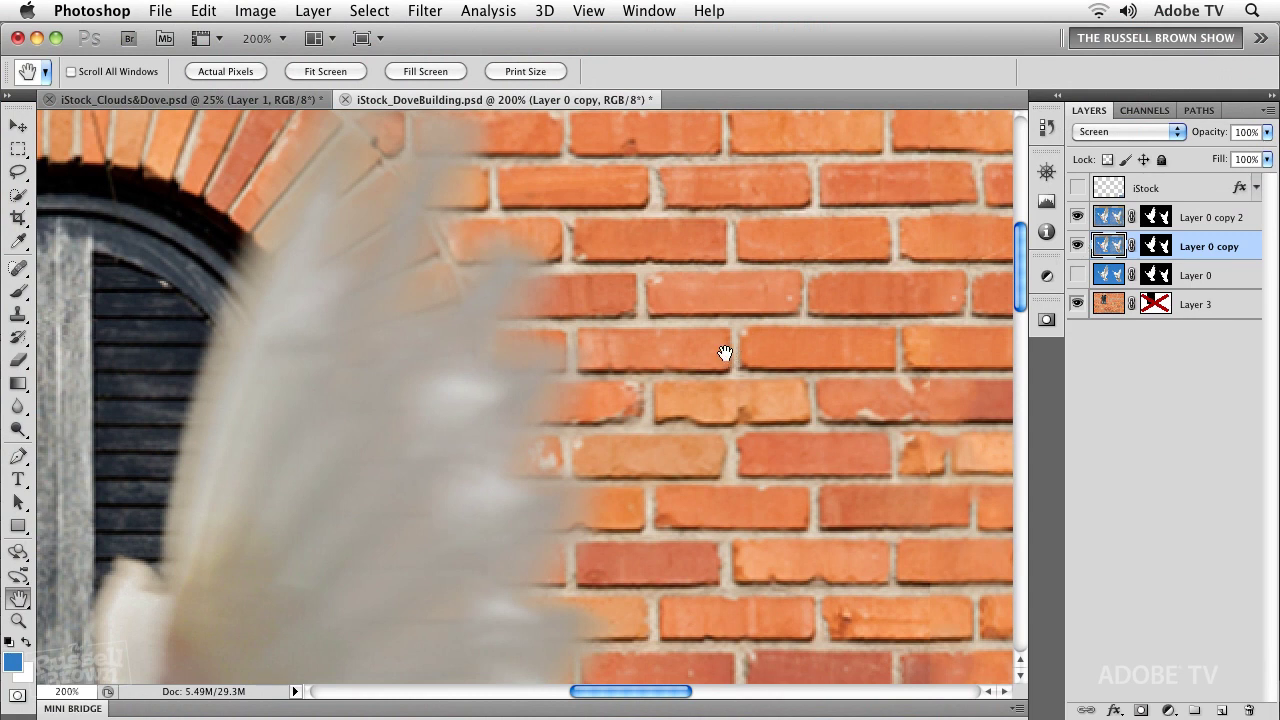
Step: Zoom out from the wing close-up to see the whole composite
alt+click(786, 306)
alt+click(696, 374)
alt+click(700, 375)
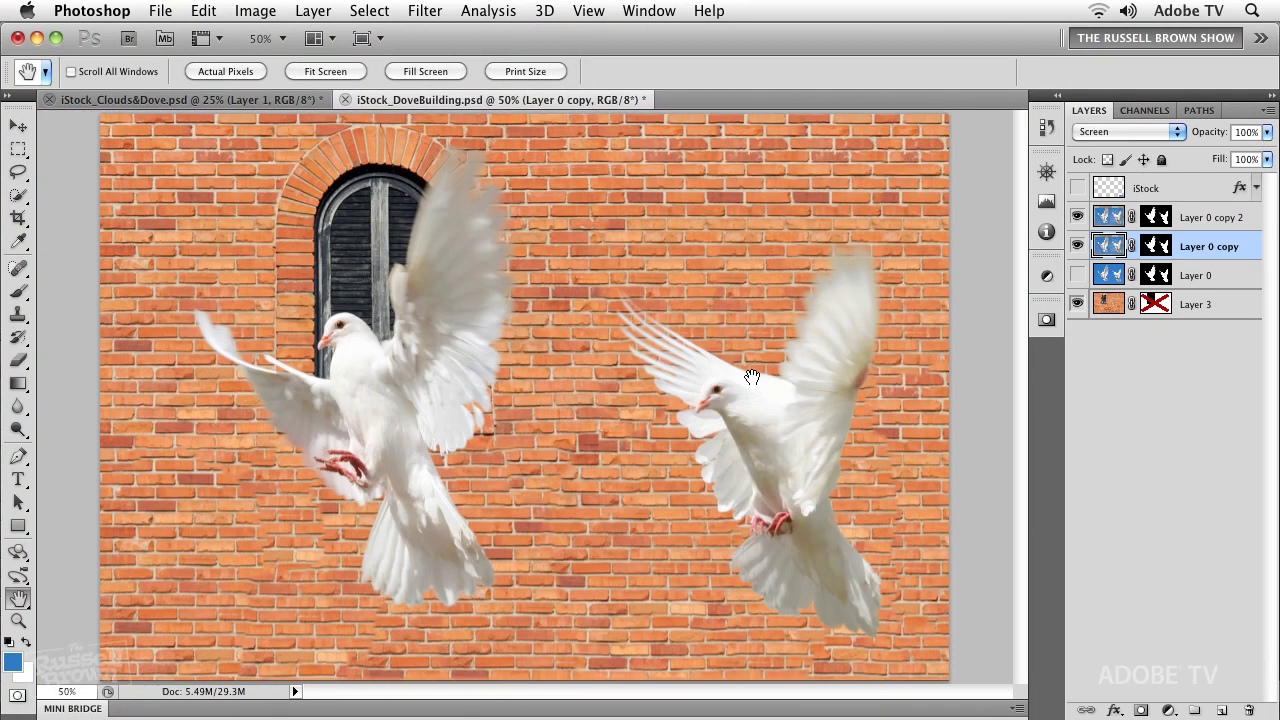